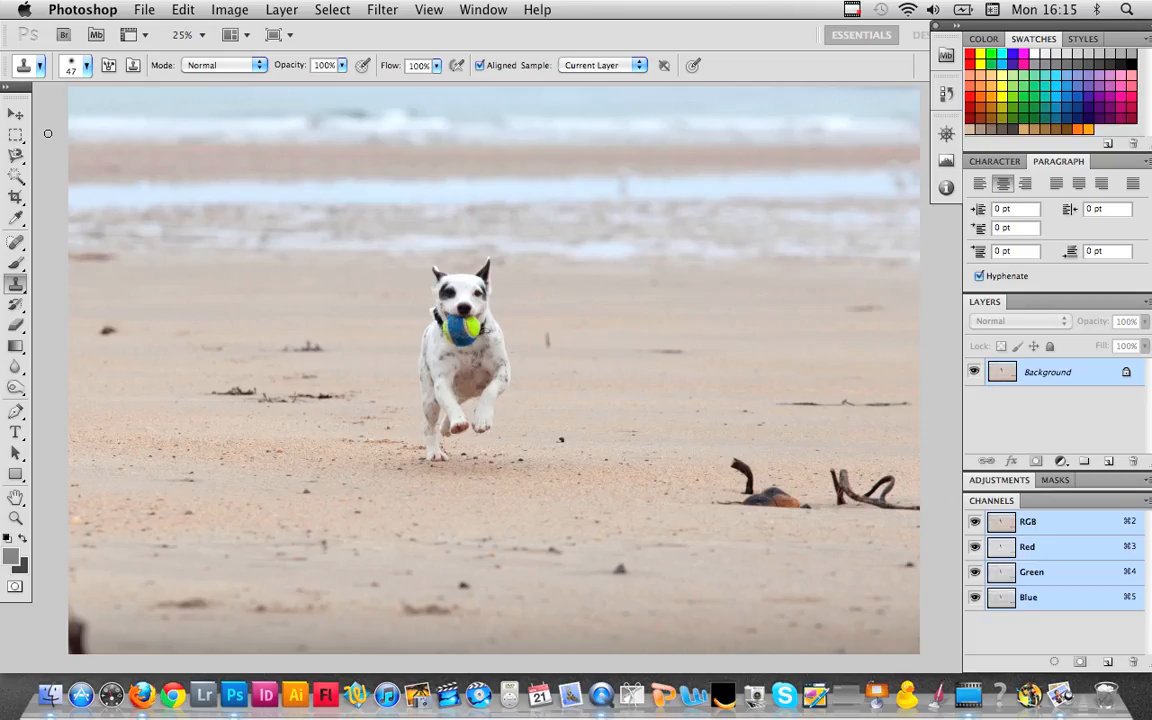
Step: Activate the Clone Stamp tool and set its brush size to 100 px
left_click(21, 115)
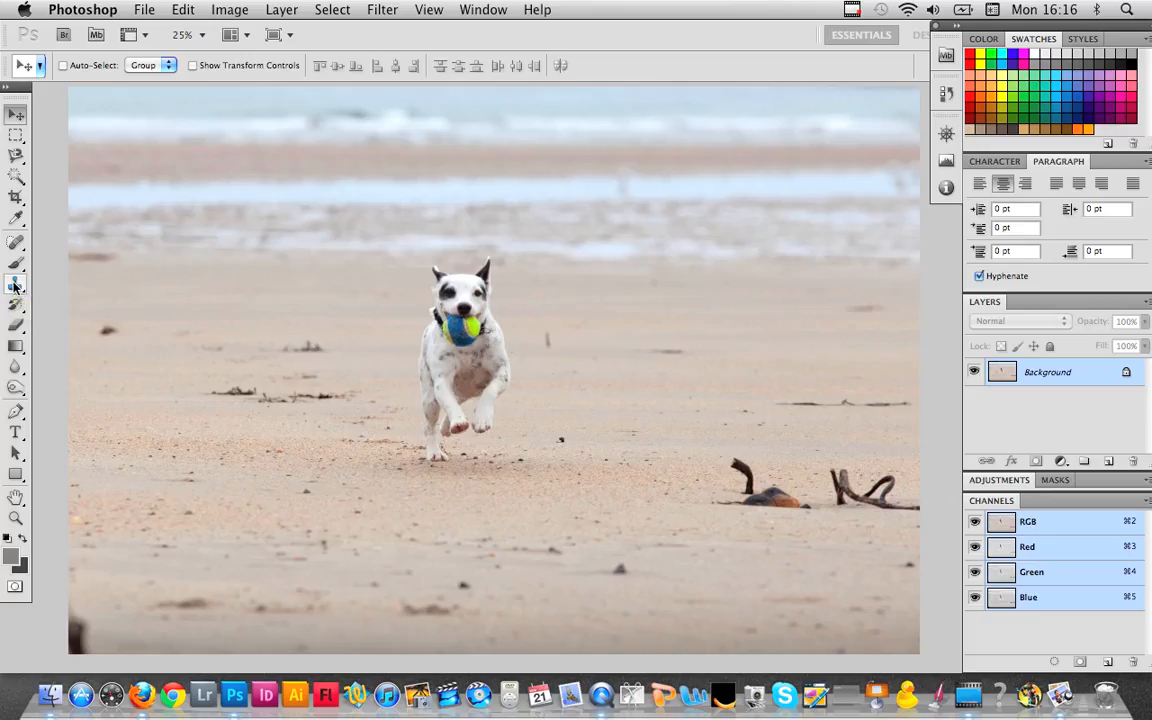
left_click(14, 287)
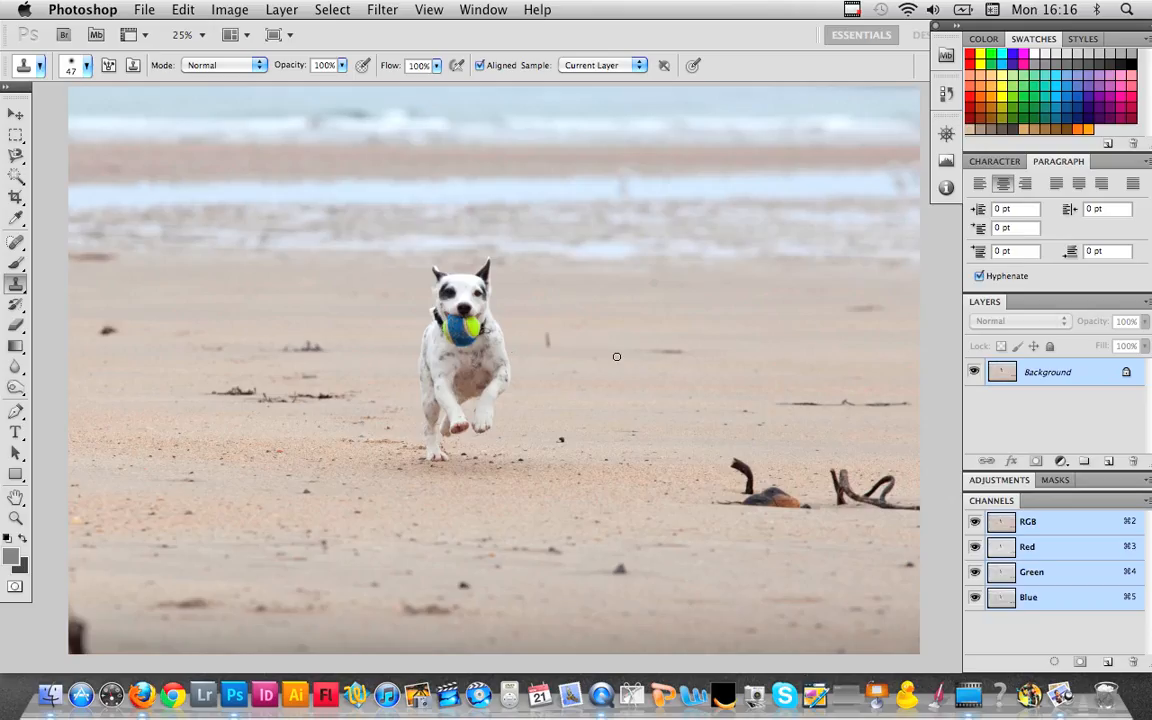
left_click(87, 72)
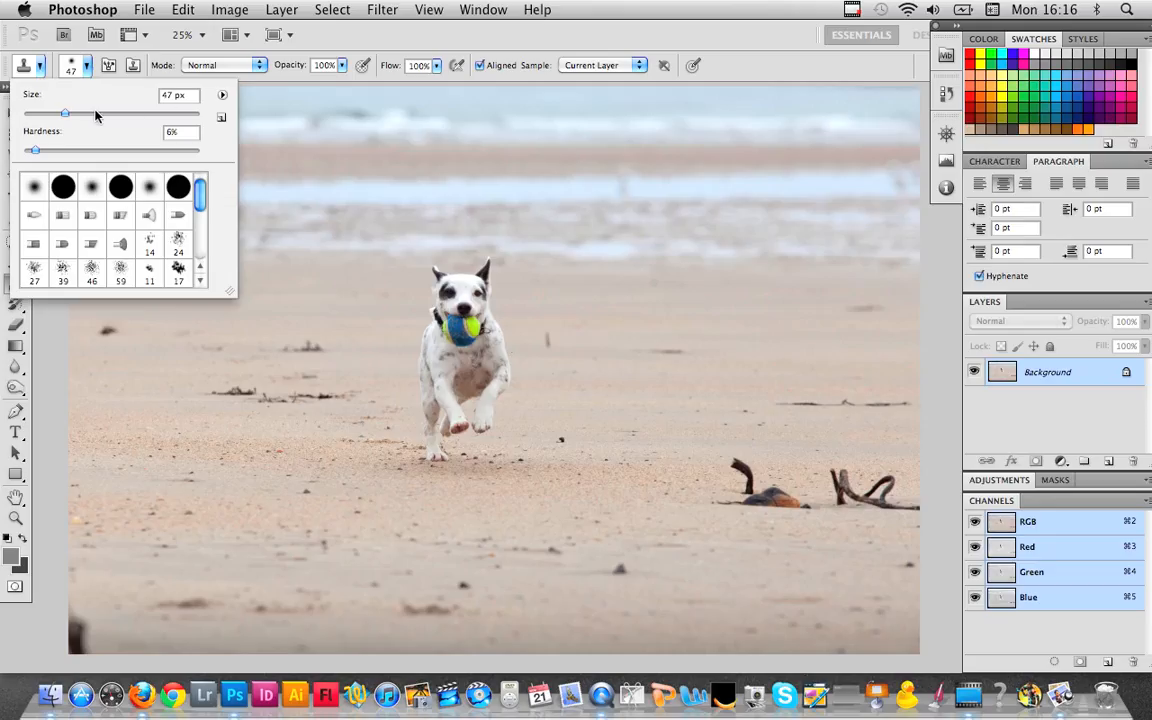
left_click(95, 115)
left_click_drag(97, 117, 111, 118)
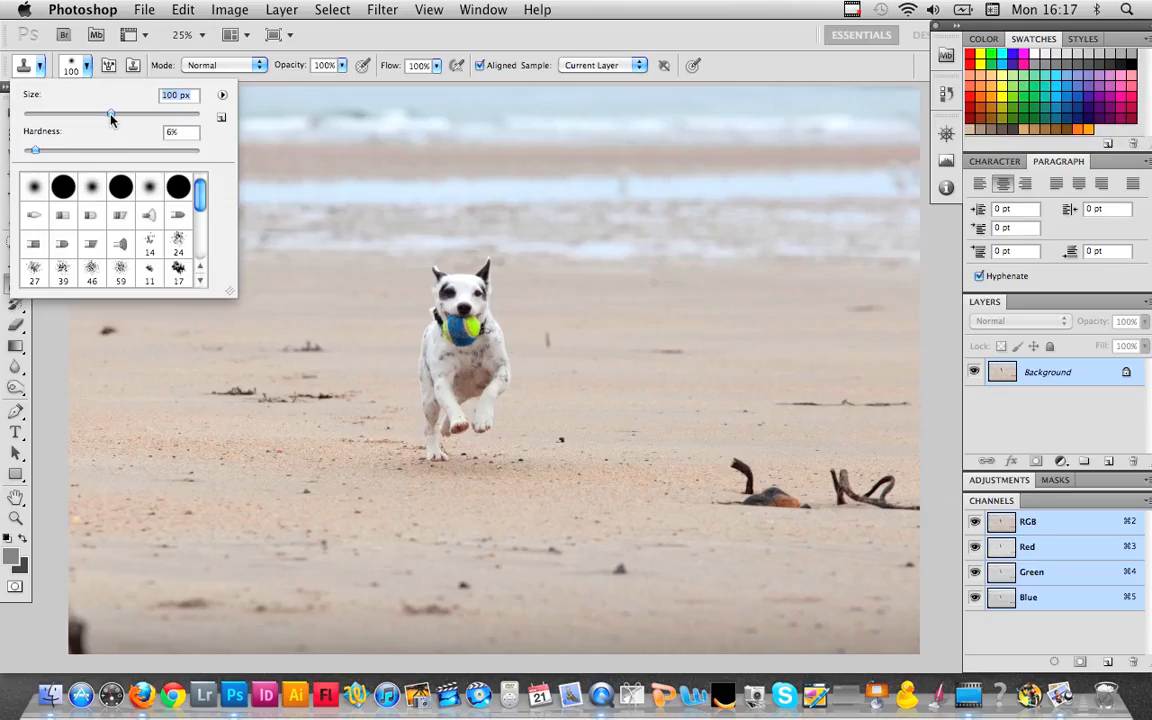
key("Return")
left_click(651, 405)
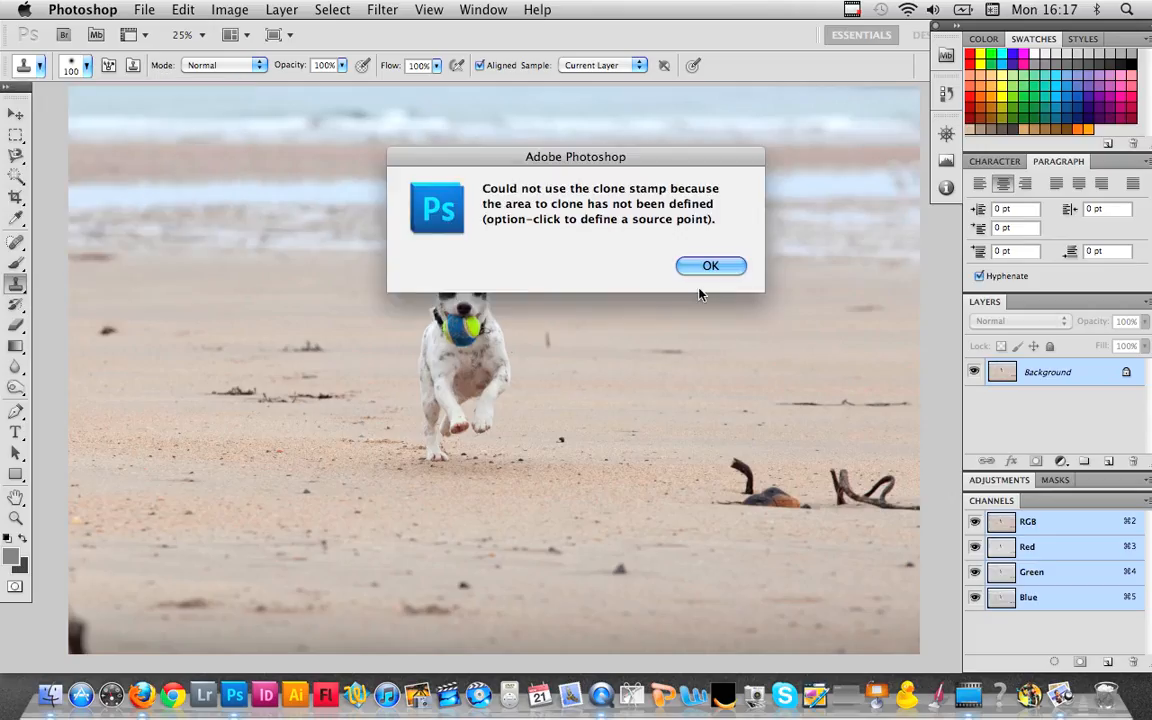
left_click(703, 265)
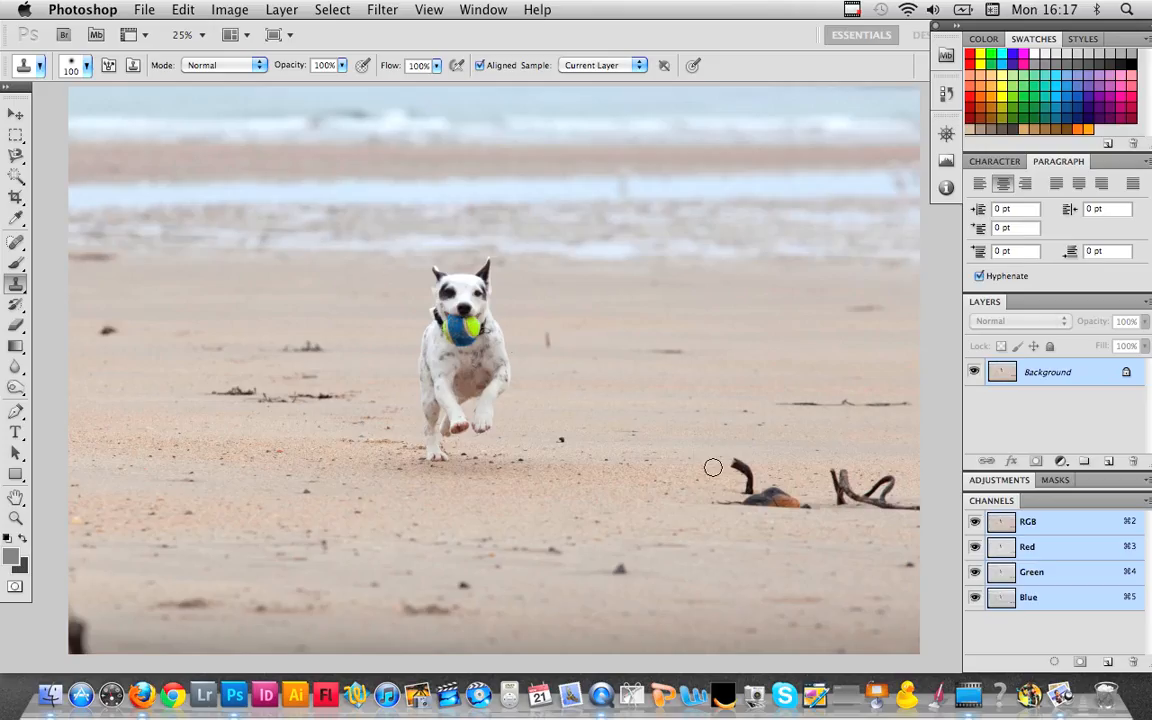
Step: Set the Clone Stamp brush size to 150 px
left_click(87, 65)
left_click_drag(111, 113, 135, 116)
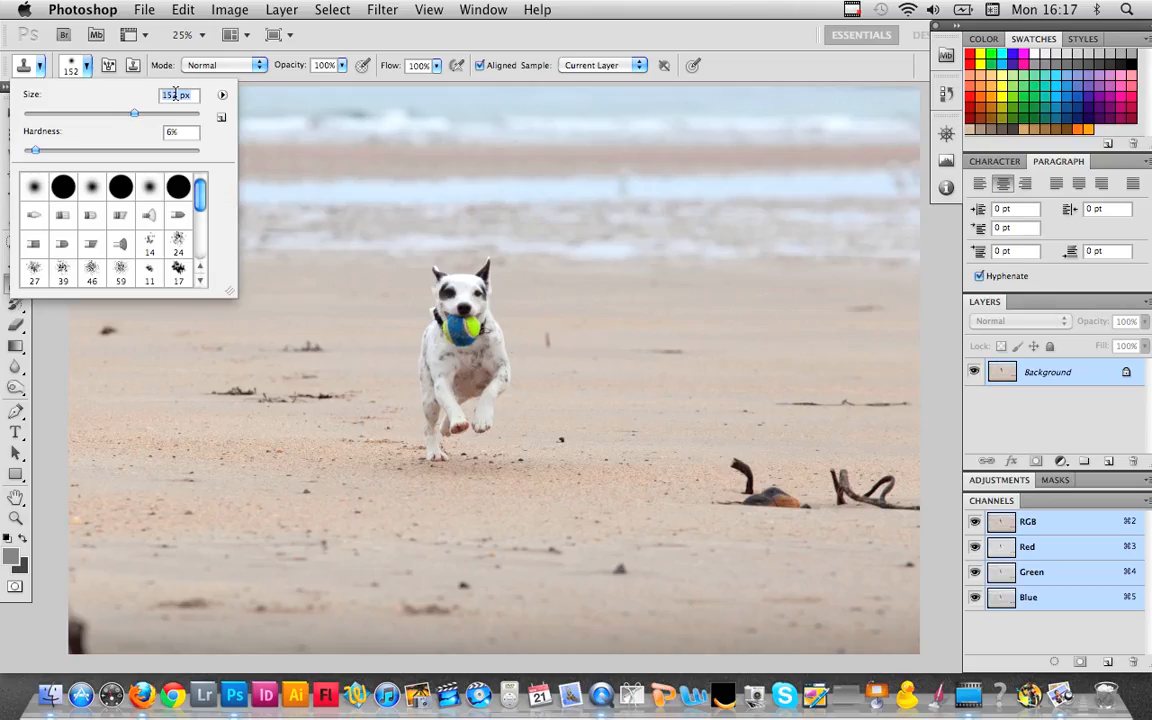
left_click(173, 95)
key("BackSpace")
type("0")
left_click(160, 66)
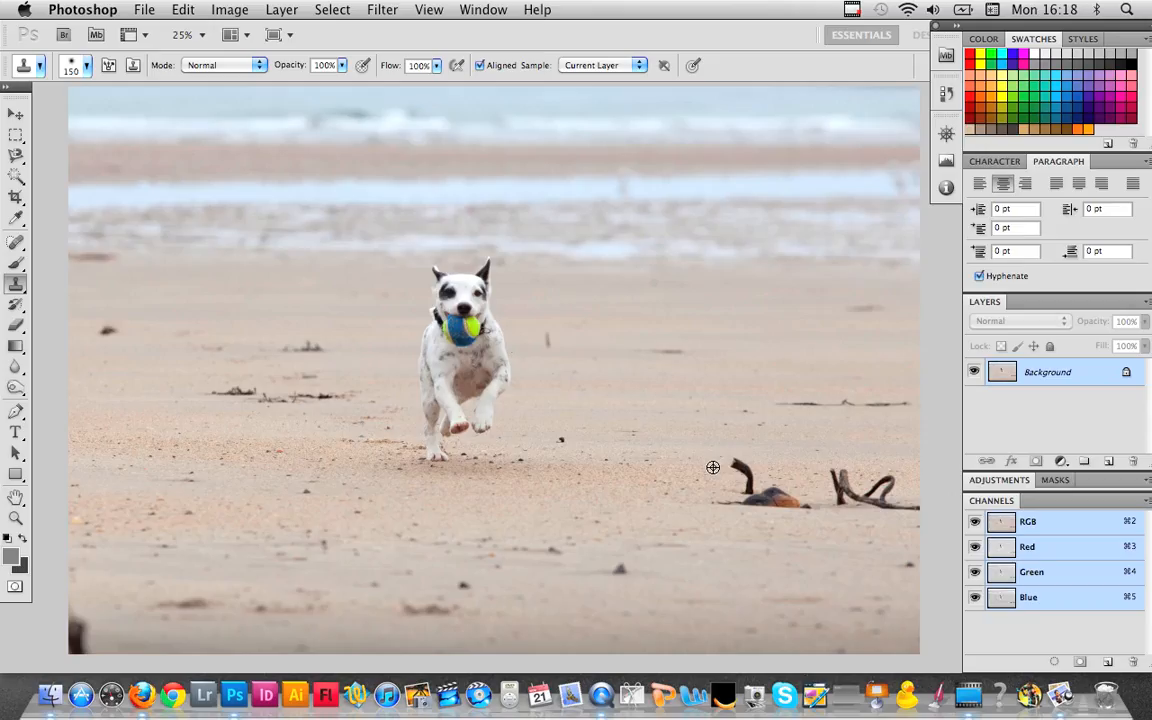
Step: Sample the sand beside the small upright stick on the dog's right and clone it over the stick
left_click(713, 467, "alt")
key("alt")
left_click(706, 484, "alt")
left_click(746, 486)
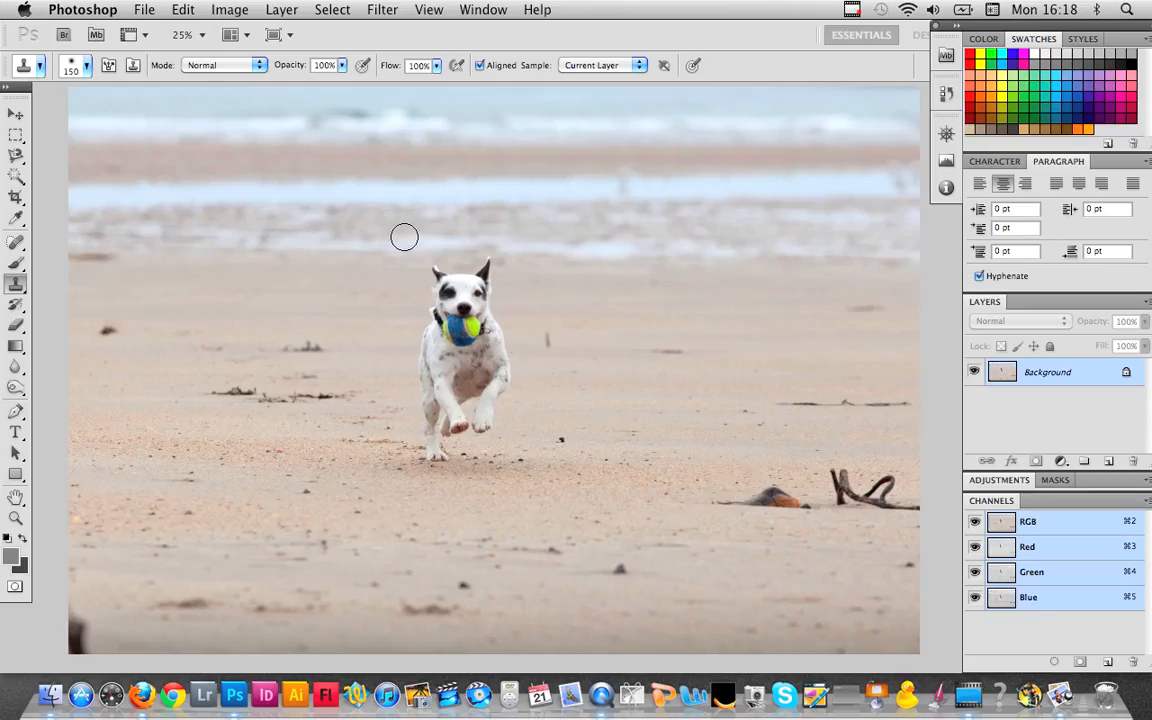
Step: Enlarge the Clone Stamp brush to 300 px
left_click(87, 65)
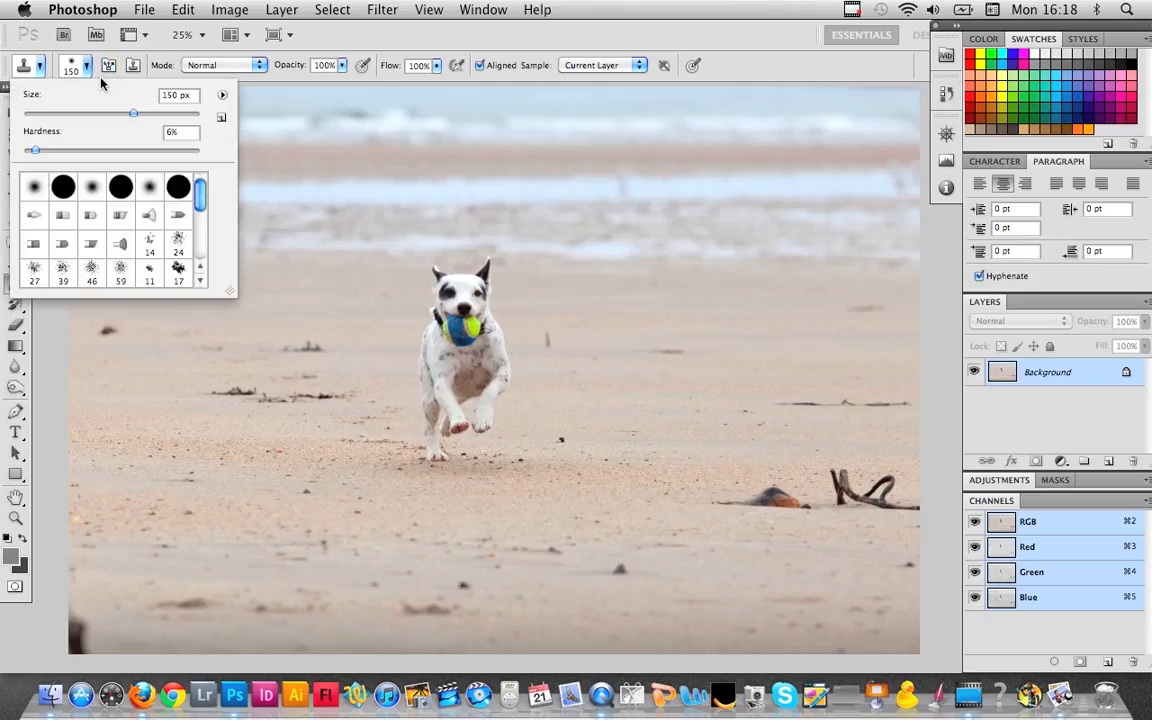
left_click(156, 116)
left_click_drag(156, 116, 165, 120)
left_click_drag(165, 119, 166, 119)
left_click(182, 96)
type("300")
Step: Clone nearby sand over the rust-coloured rock, resampling the source until the whole rock is covered
left_click(687, 499, "alt")
left_click(741, 499)
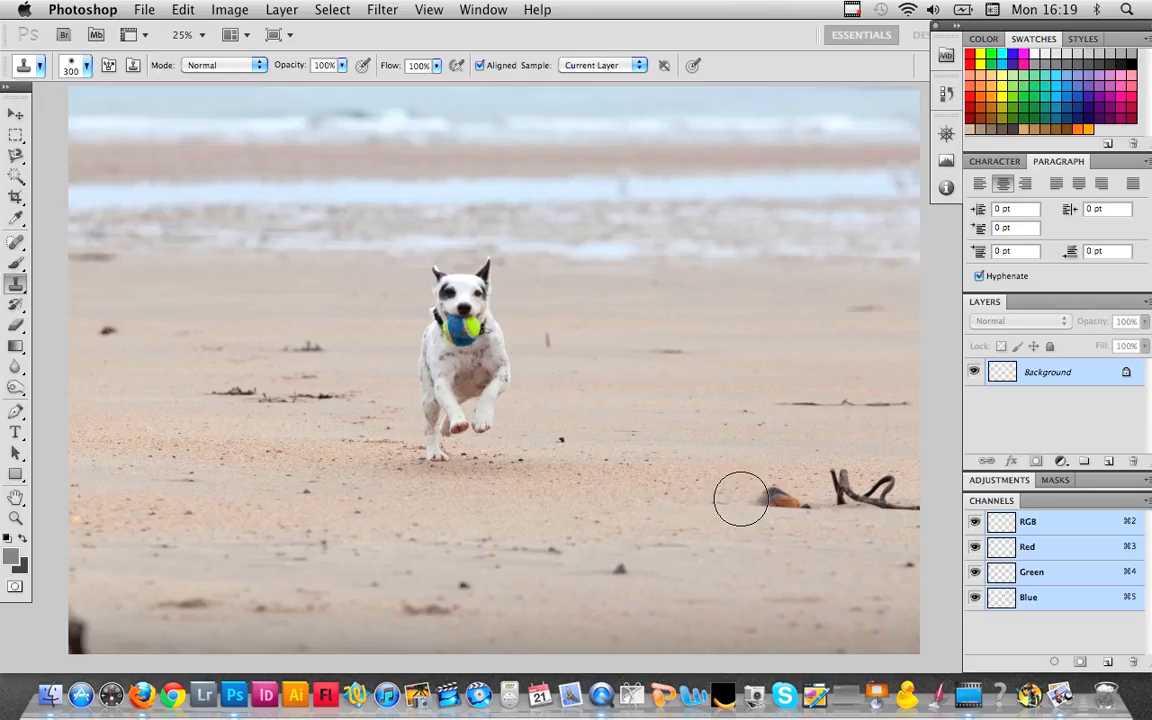
left_click(741, 499)
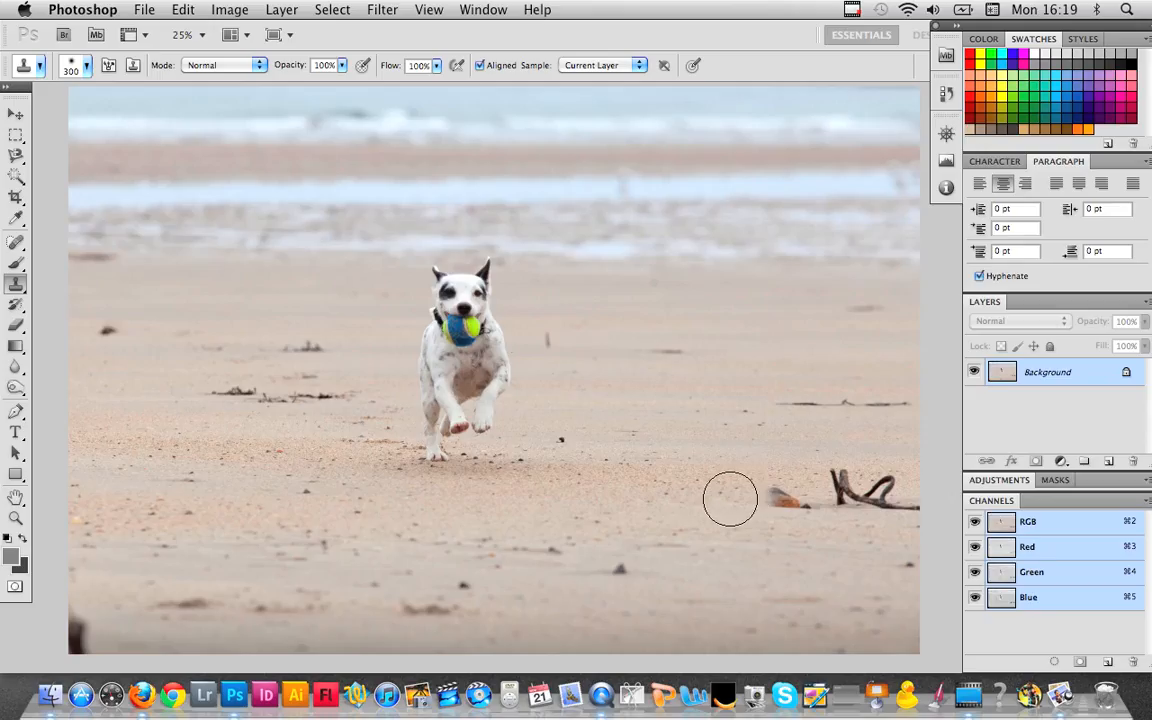
left_click(730, 498, "alt")
left_click(798, 503)
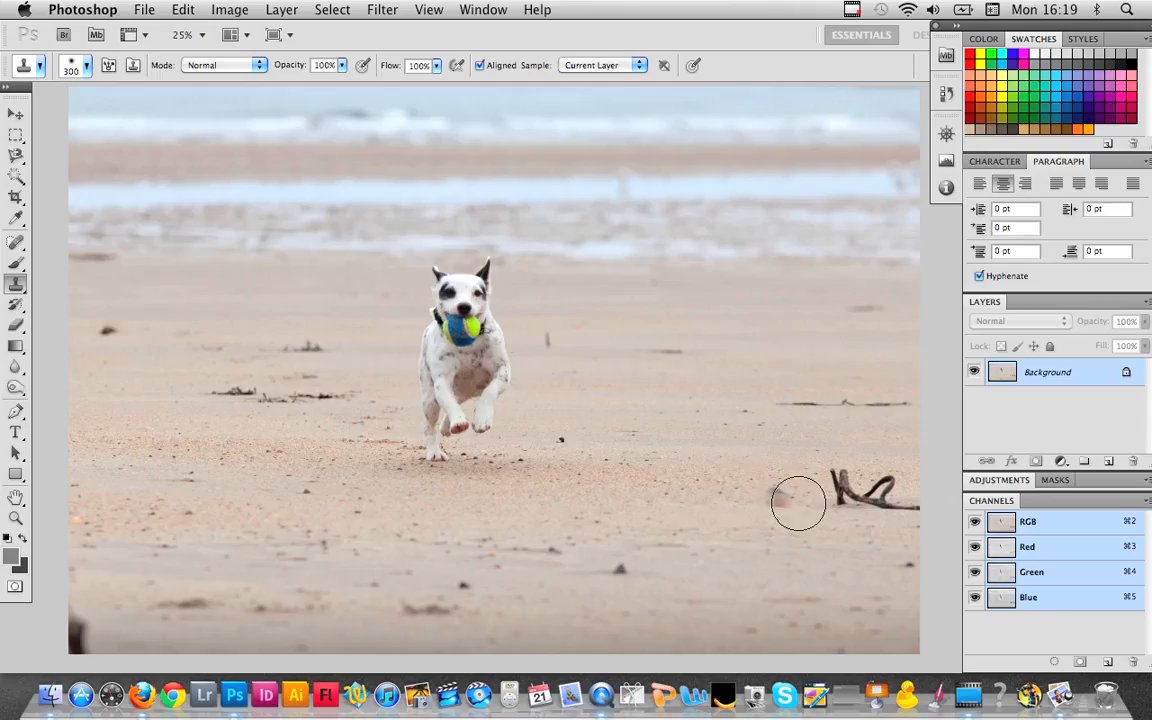
left_click(716, 454, "alt")
left_click(782, 503)
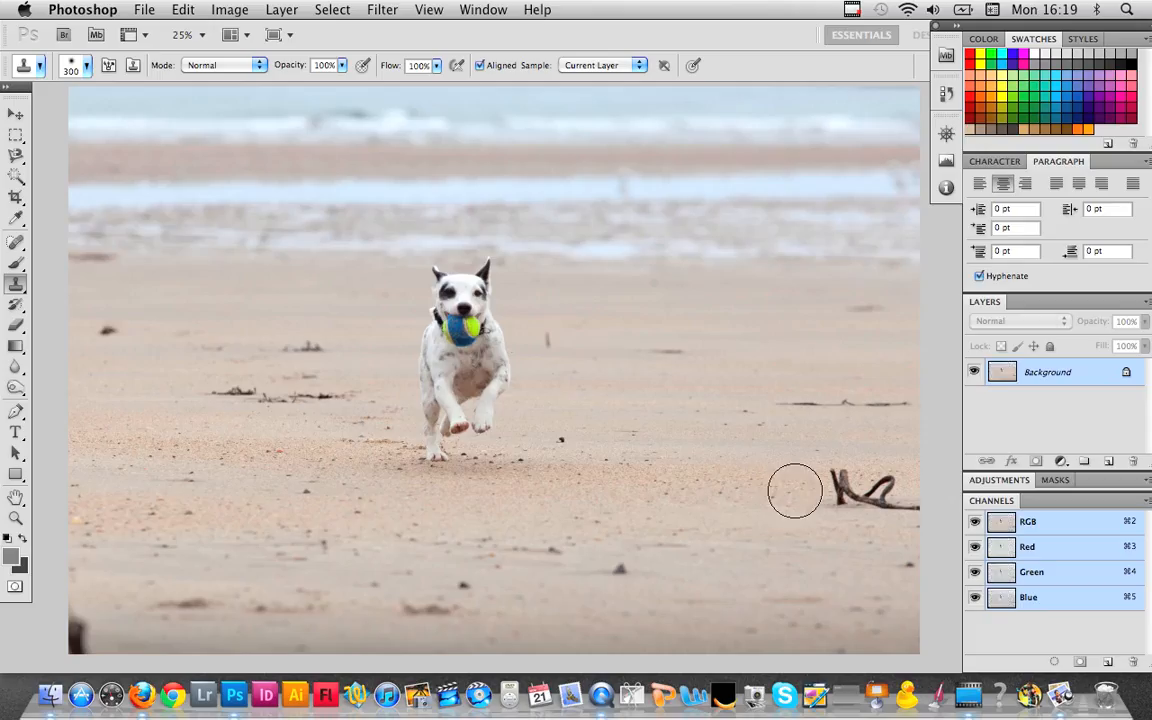
Step: Clone adjacent sand over the curved driftwood near the photo's right edge, resampling the source along its length
key("alt")
left_click(795, 491, "alt")
left_click(839, 492)
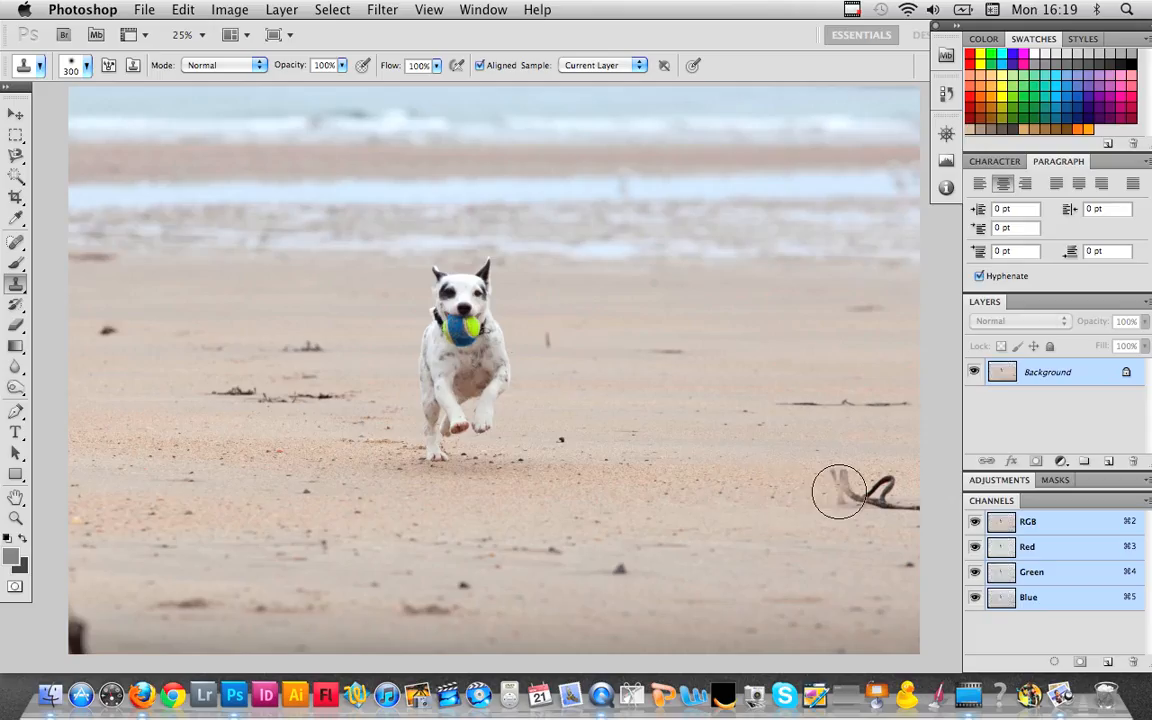
left_click(842, 493)
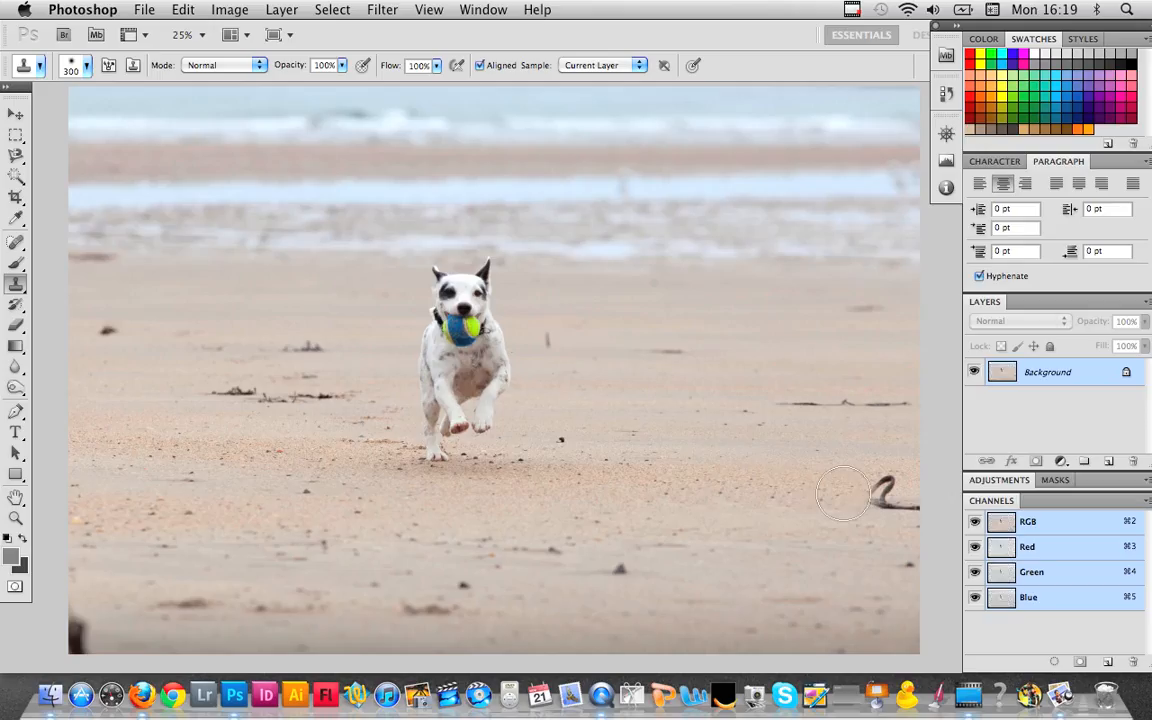
left_click(833, 492, "alt")
left_click(884, 496)
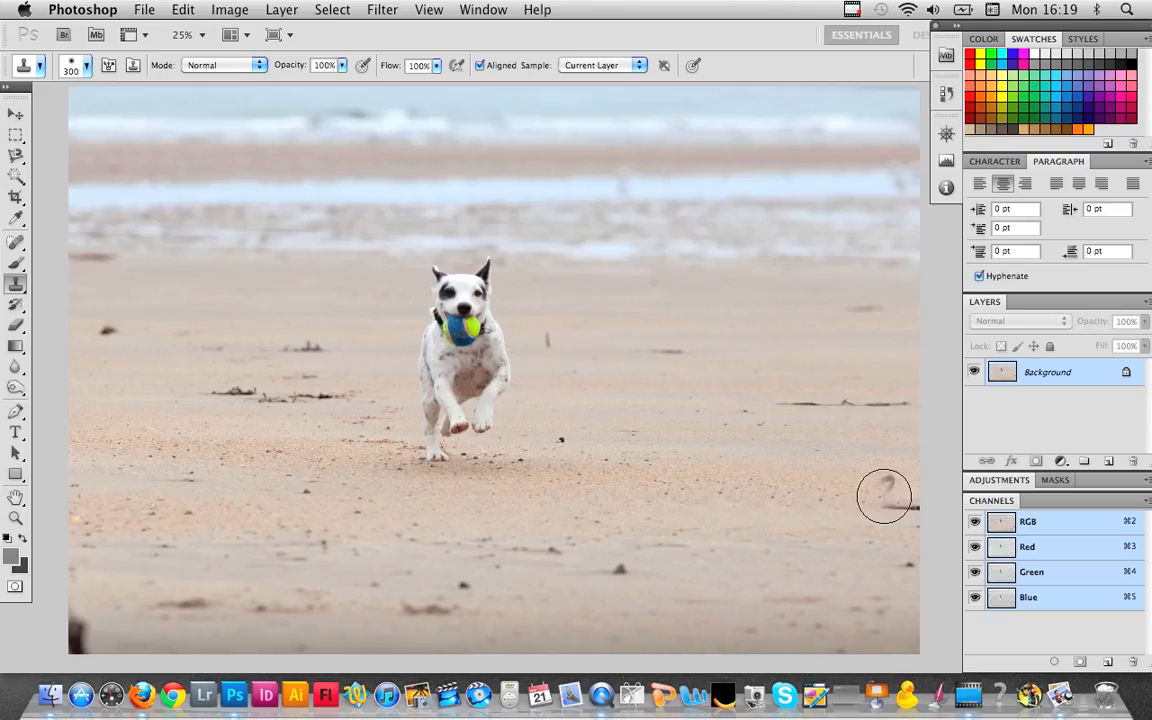
left_click(884, 496)
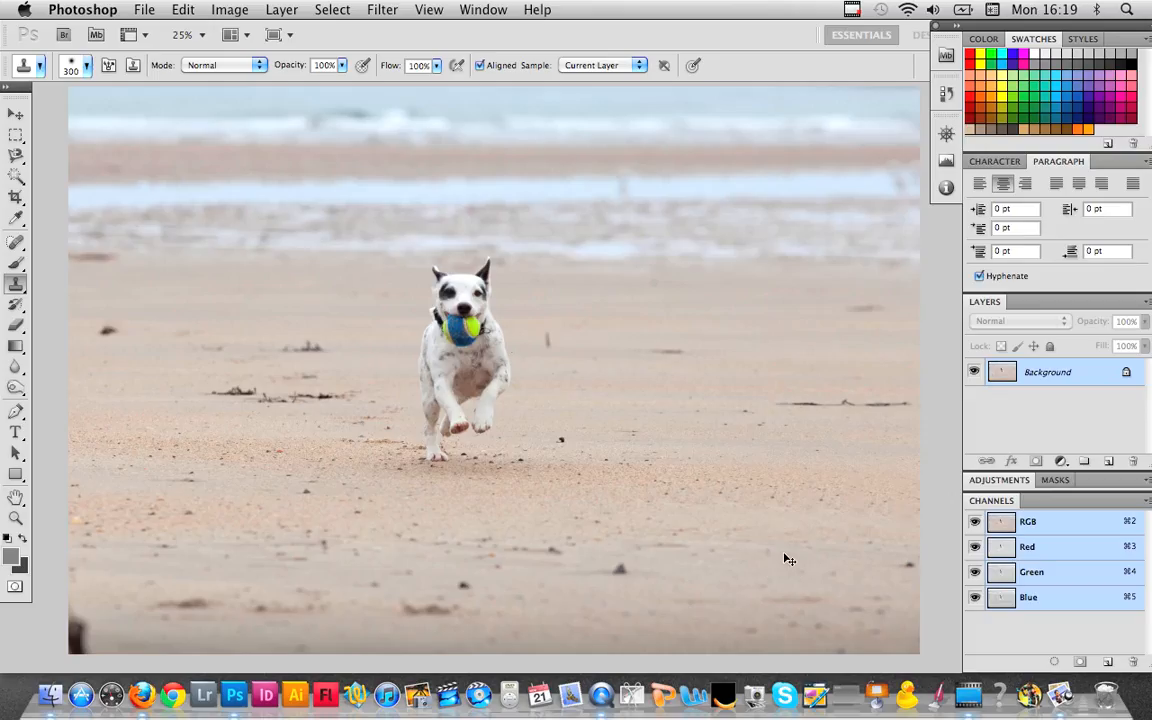
key("super+equal")
key("super+equal")
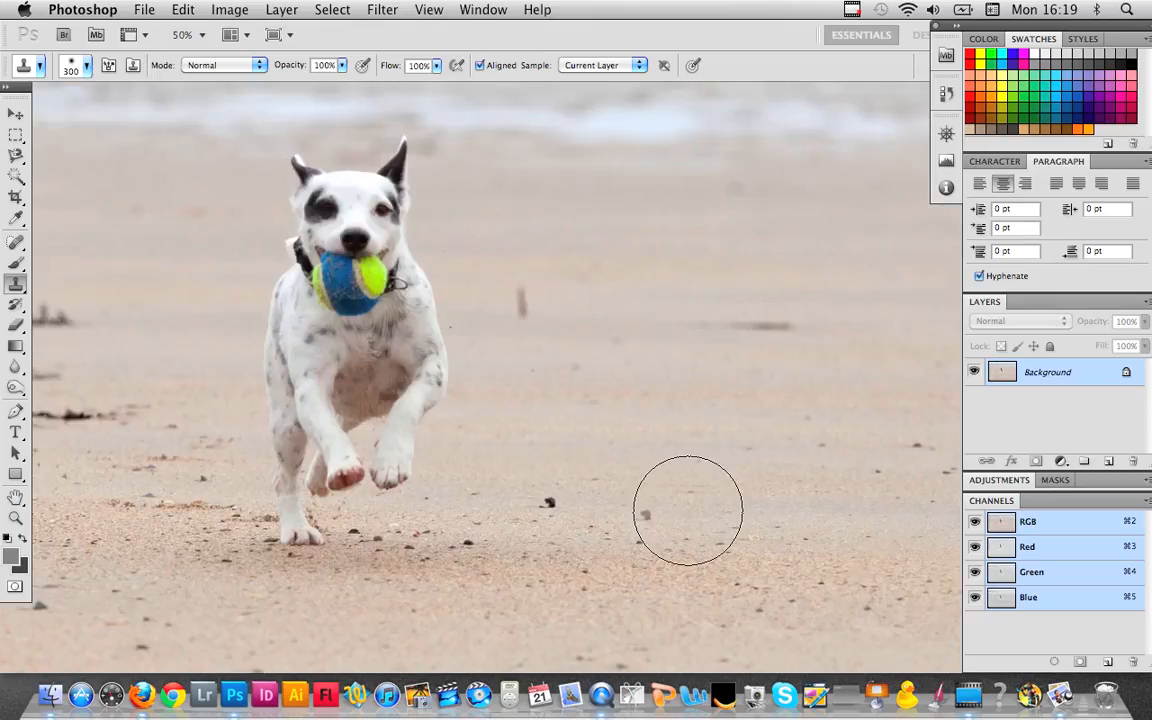
left_click(688, 510)
key("super+z")
key("super+z")
key("super+z")
key("super+z")
key("super+z")
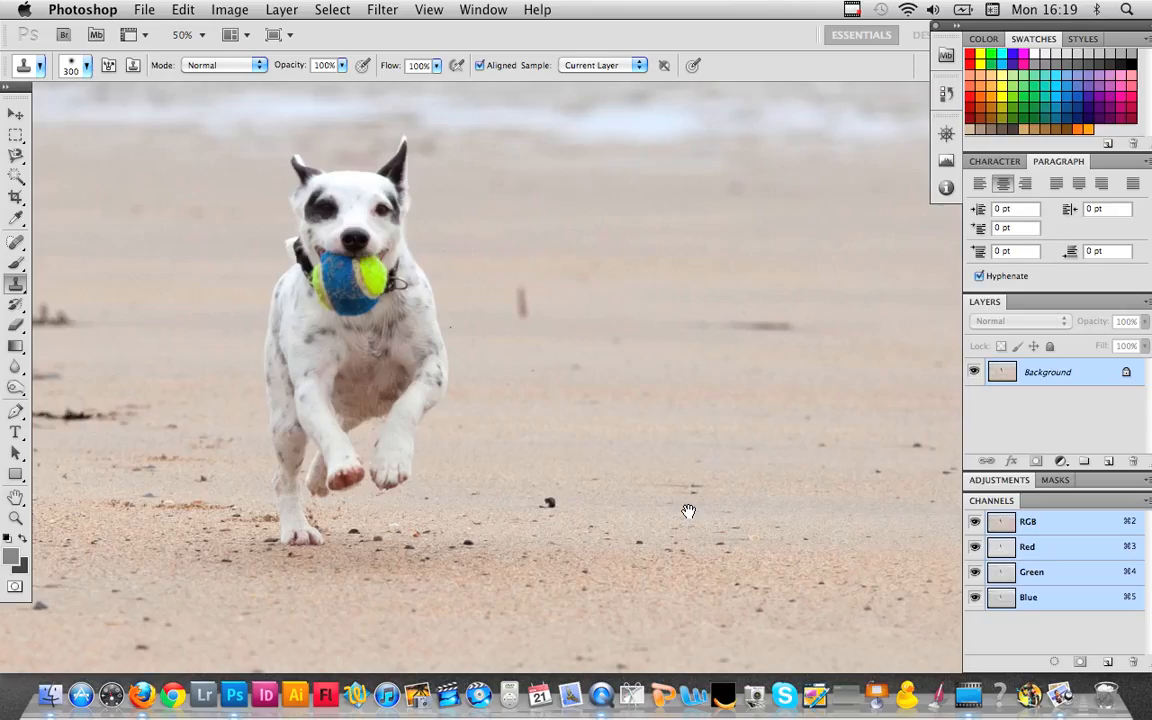
left_click_drag(689, 511, 306, 291)
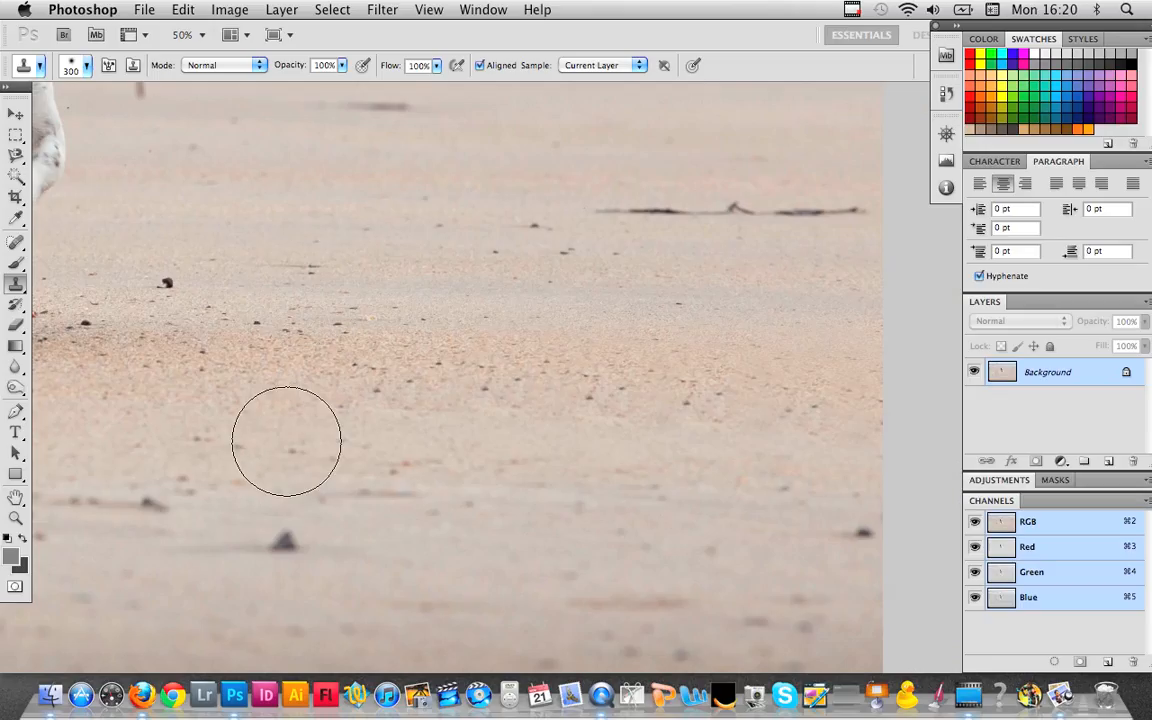
left_click(68, 168)
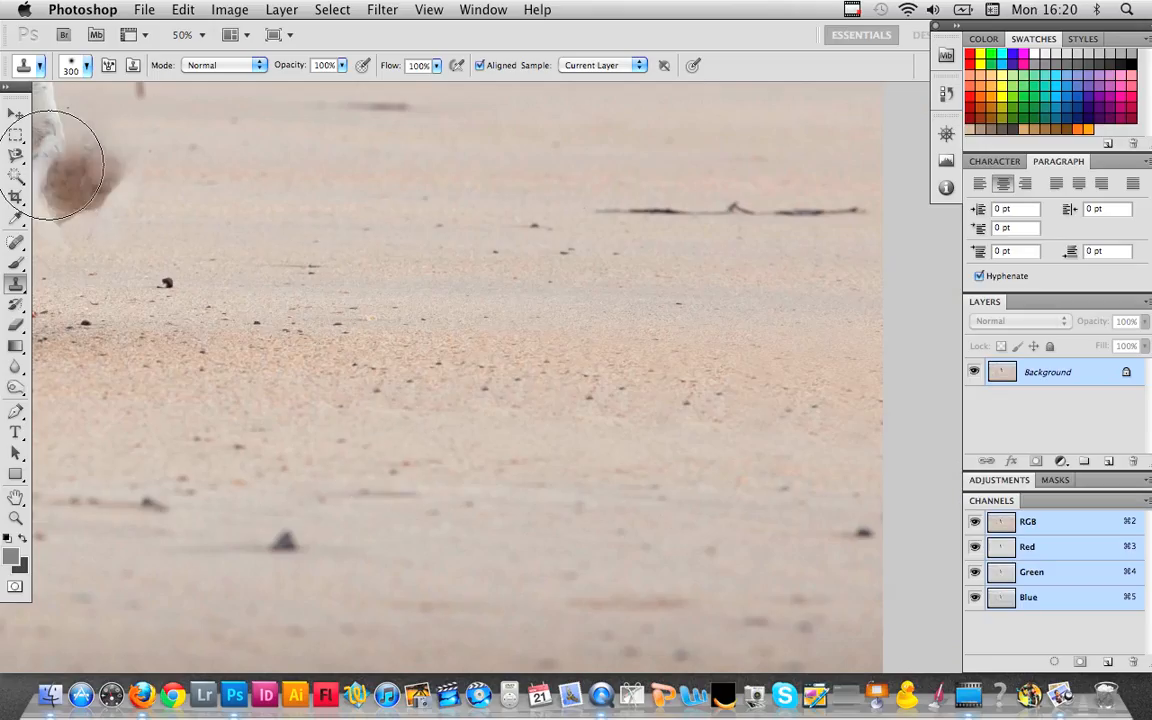
key("super+z")
Step: Reactivate the Clone Stamp tool and reduce its brush size to 131 px
left_click(15, 116)
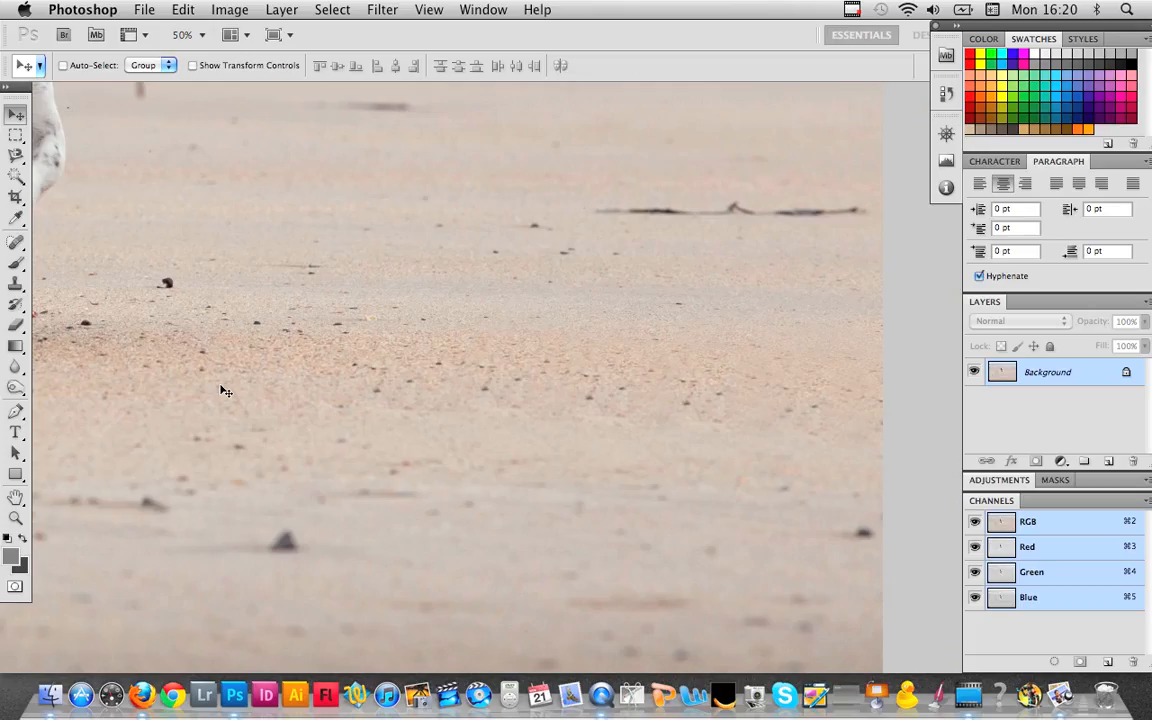
left_click(16, 286)
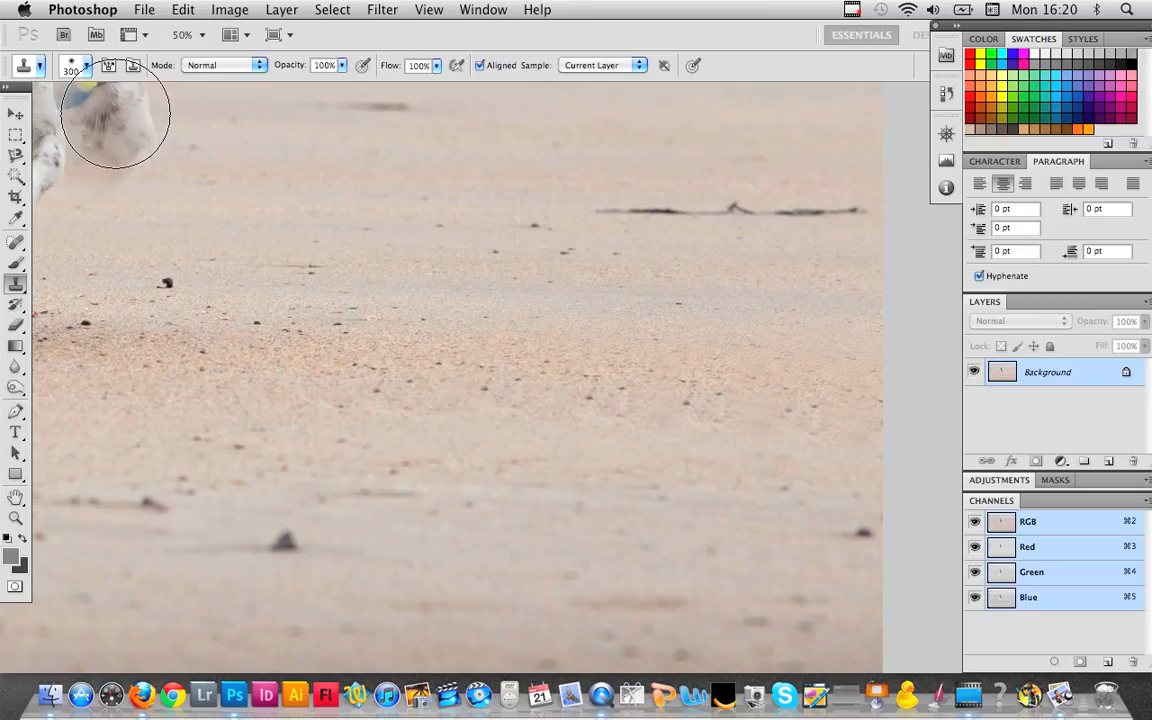
left_click(87, 66)
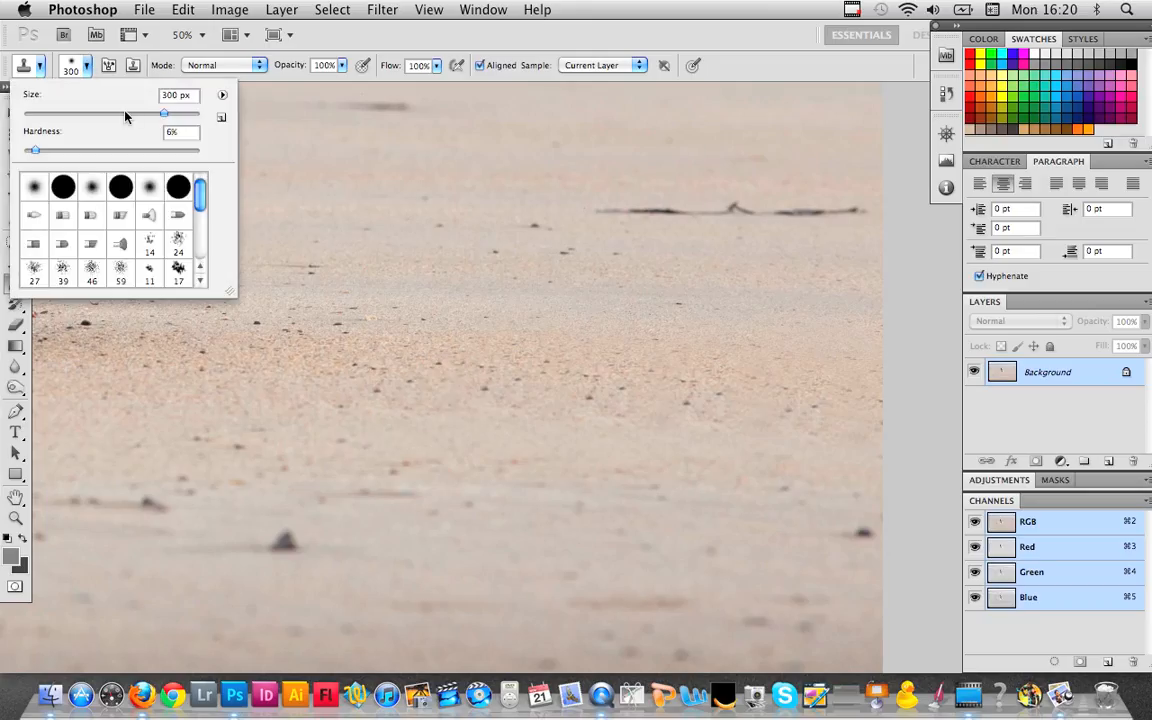
left_click(125, 114)
left_click(84, 62)
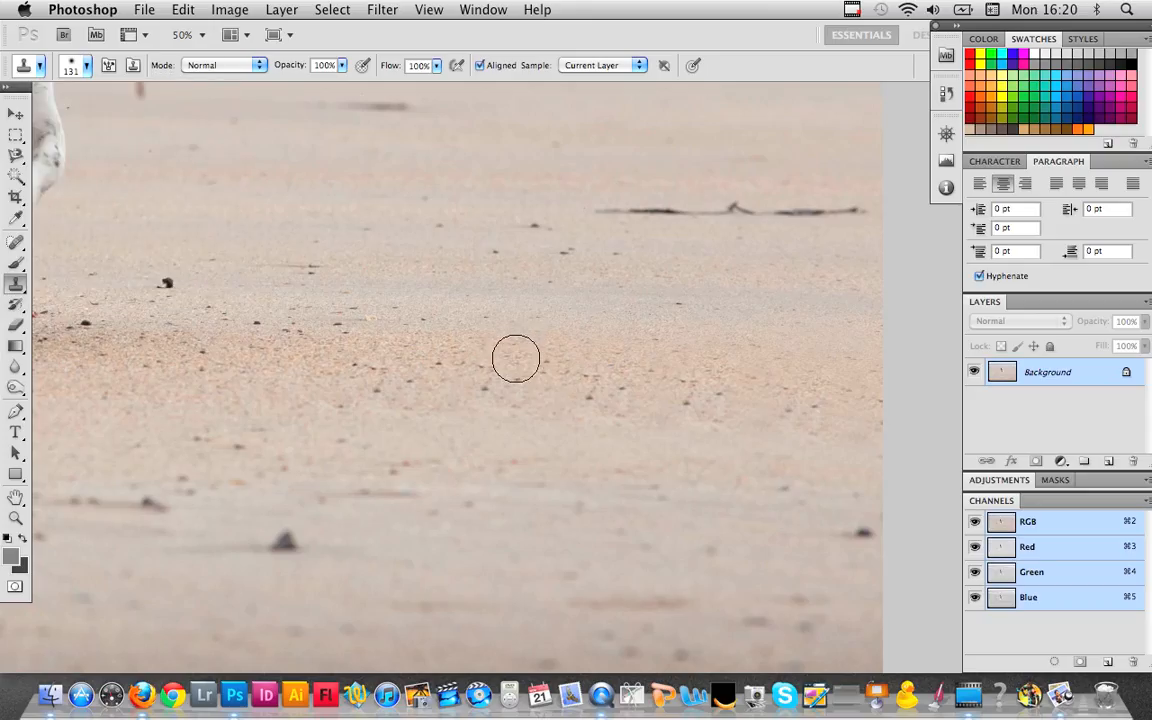
Step: Clone clean sand over the small dark pebbles in the coarse sand band to the right of the dog
left_click(547, 373)
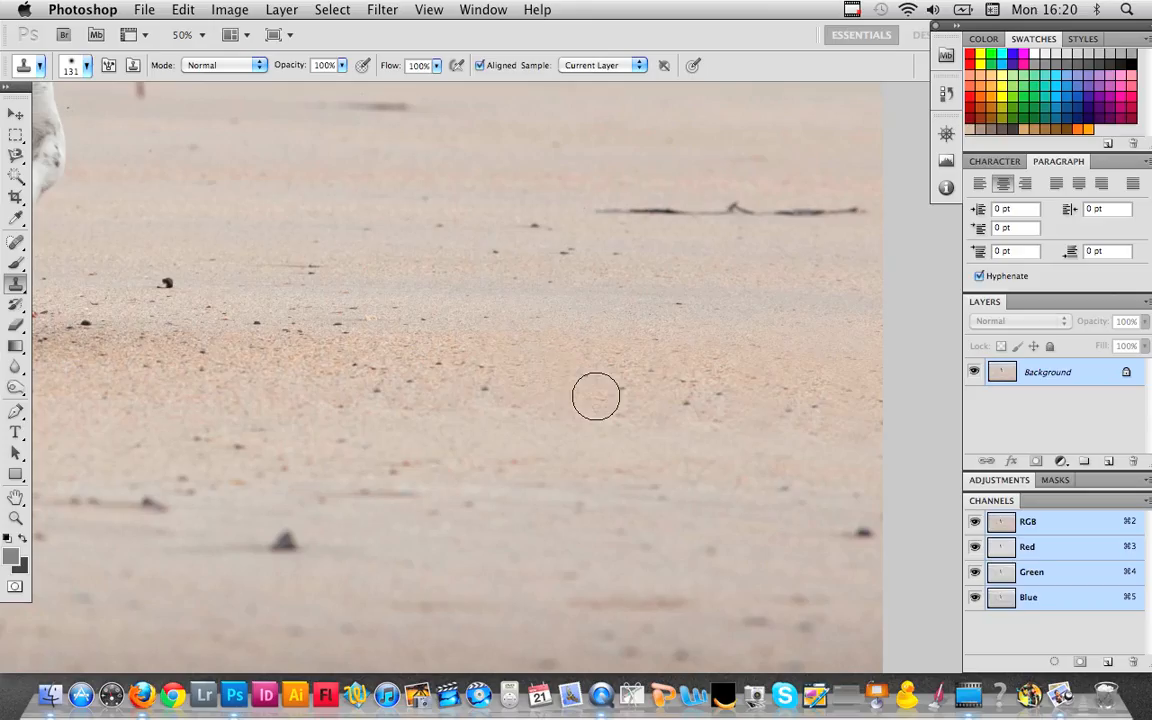
left_click(715, 355, "alt")
left_click(719, 384)
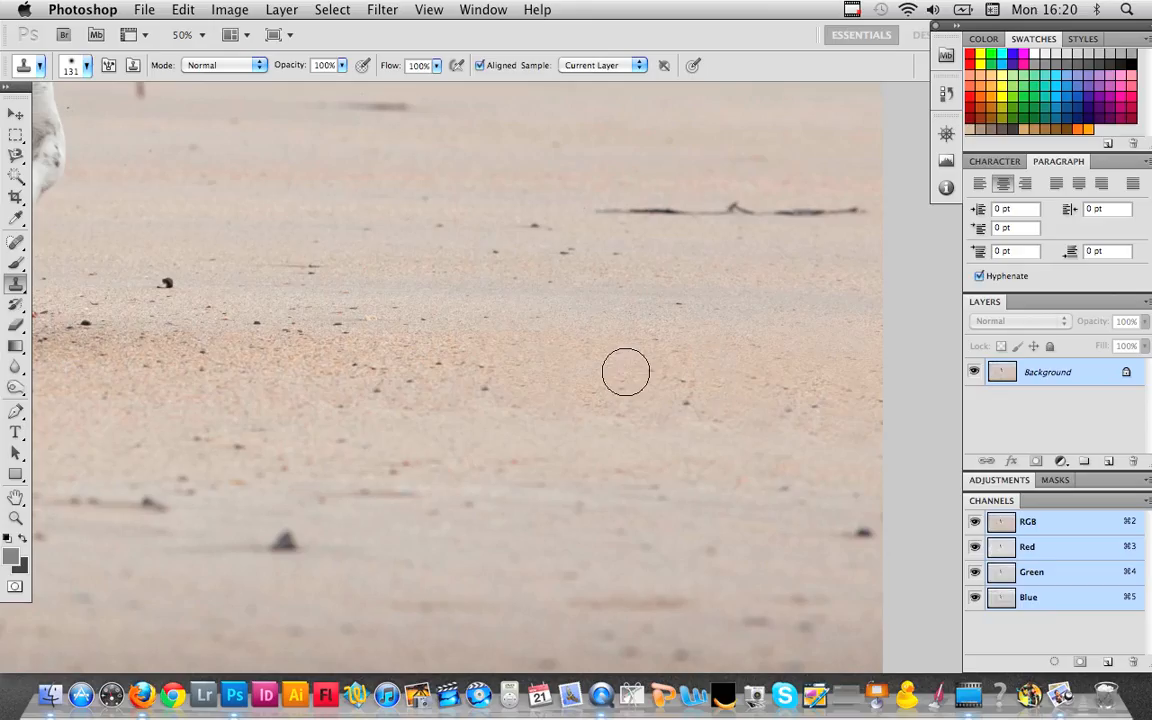
left_click(441, 391, "alt")
left_click(417, 387)
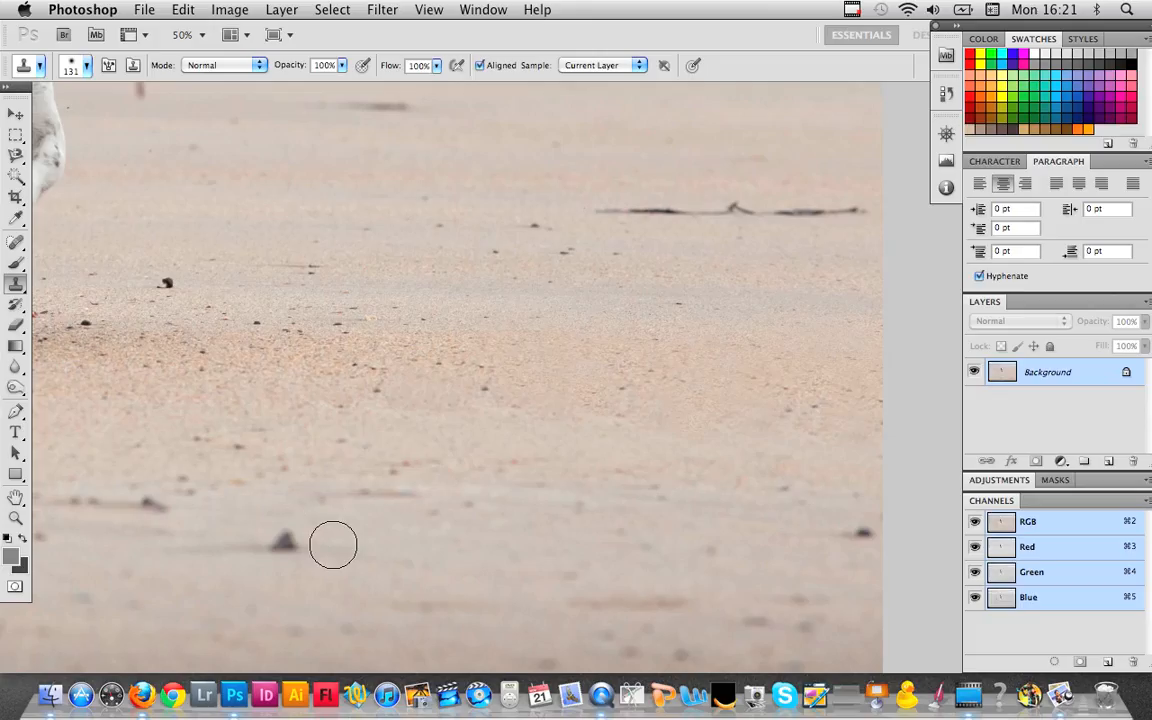
Step: Clone out the dark stones in the lower sand, at the photo's right edge and just right of the dog's feet
left_click(281, 540)
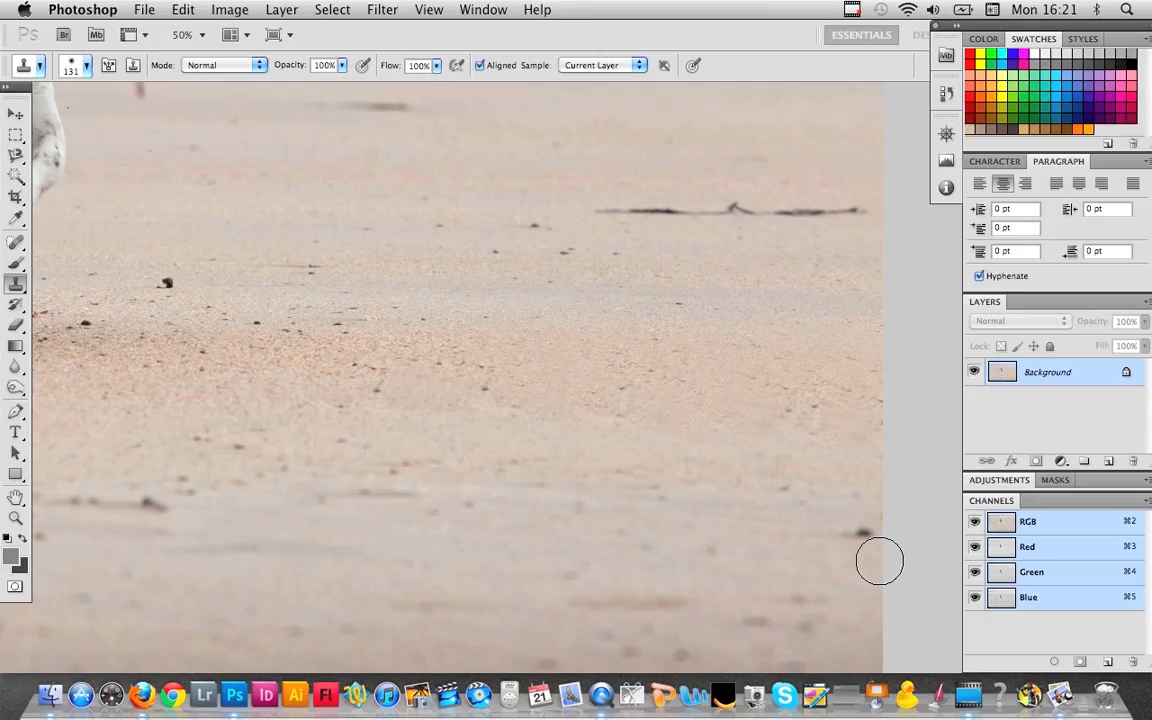
left_click(859, 535)
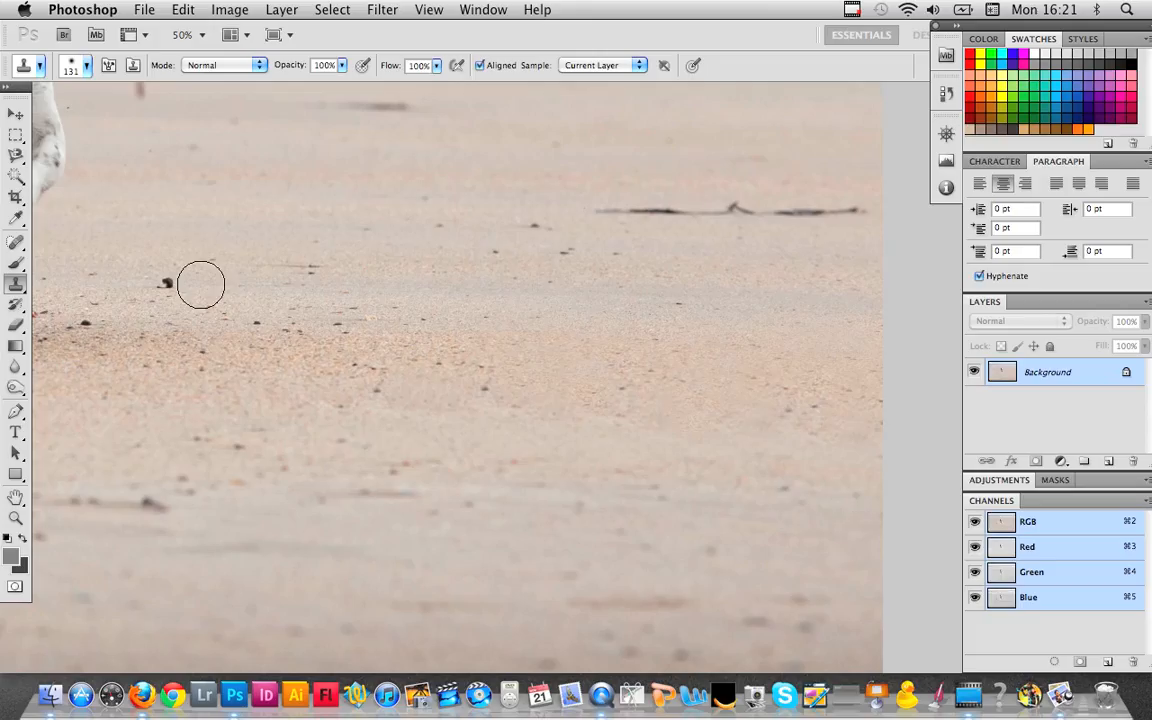
left_click(168, 285)
Step: Sample the sand beside the isolated dark clump near the photo's left edge and clone it over the clump
key("super+0")
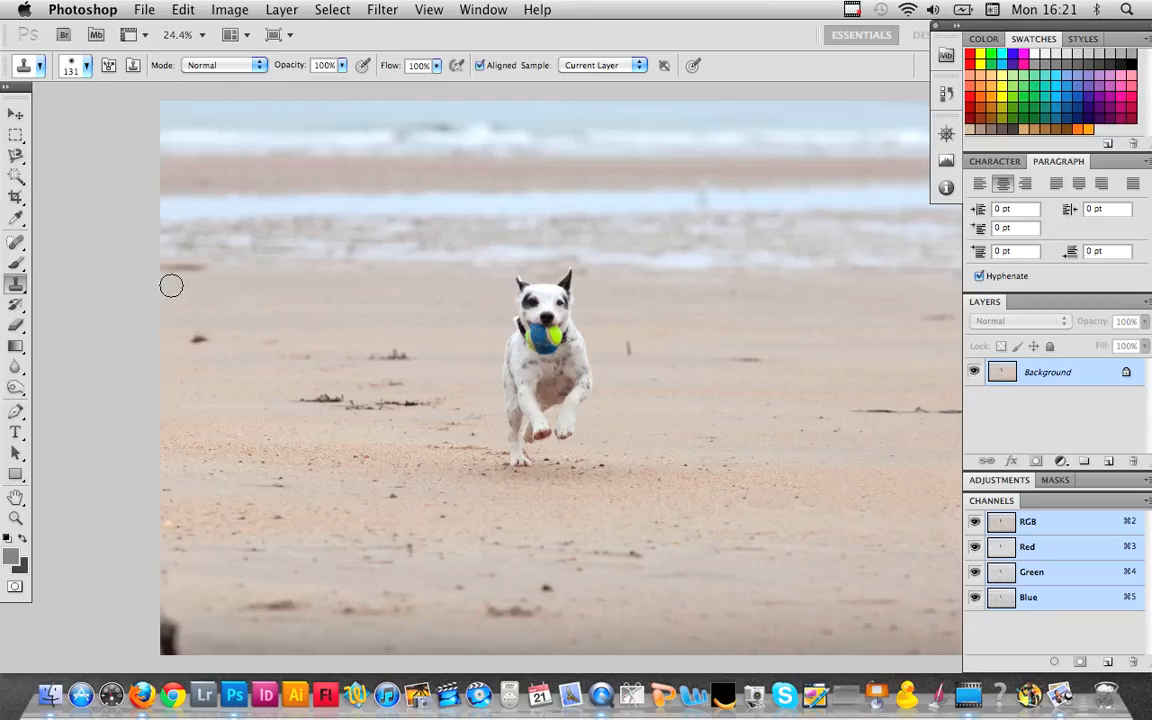
key("super+plus")
key("super+plus")
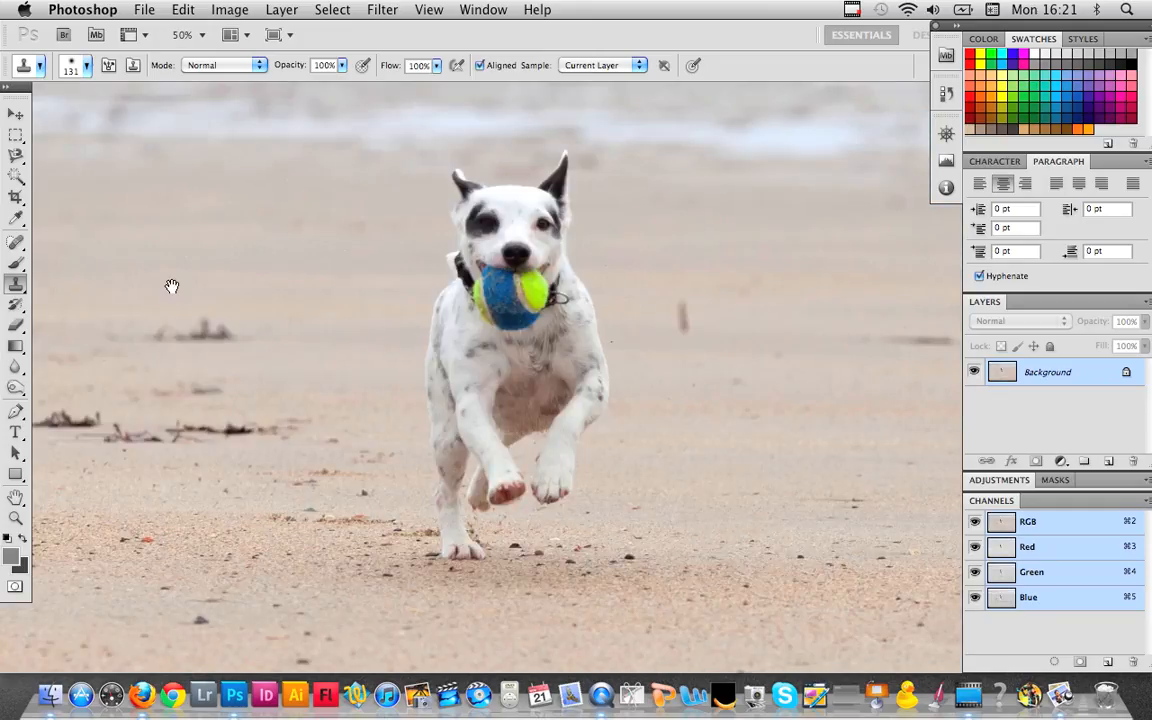
left_click_drag(172, 287, 696, 369)
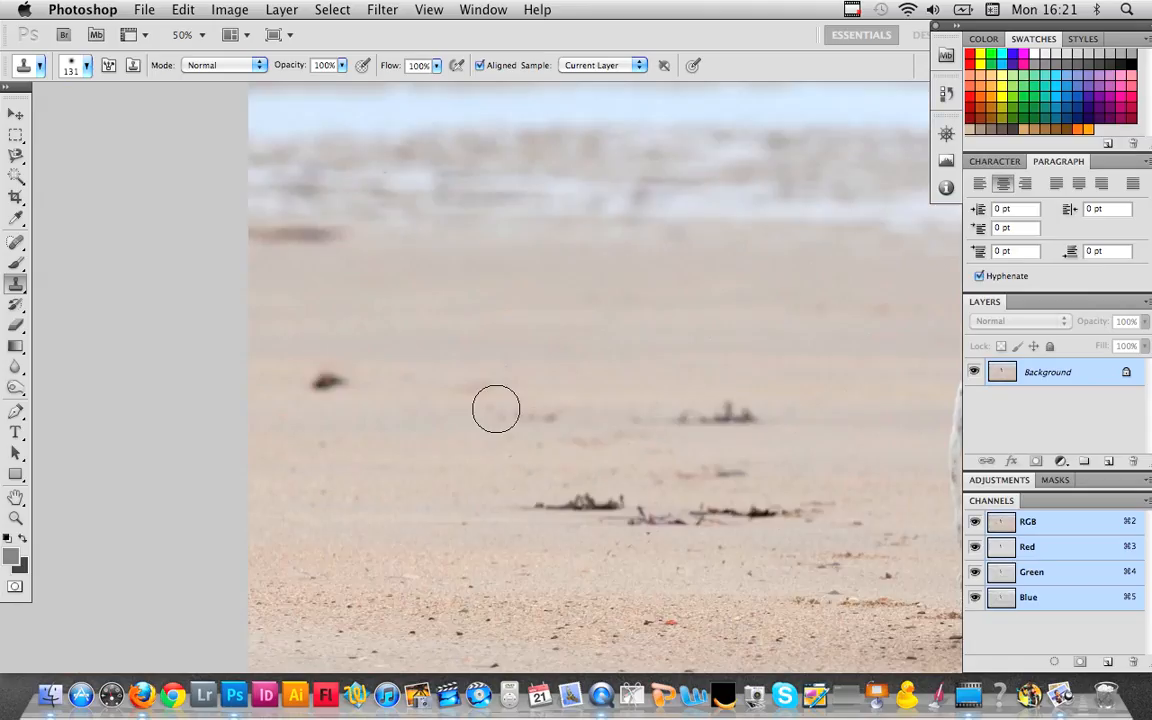
left_click(379, 379, "alt")
left_click(346, 380)
left_click(331, 382)
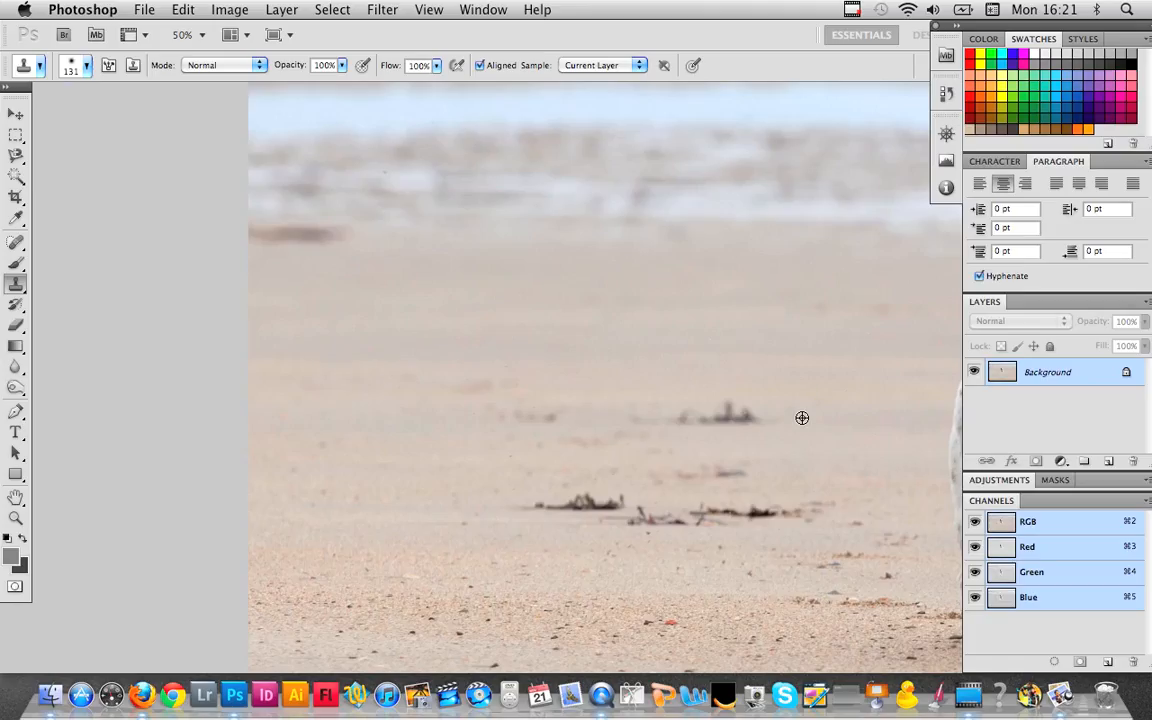
Step: Clone clean sand over the uppermost dark seaweed clump to the left of the dog
left_click_drag(798, 418, 691, 421)
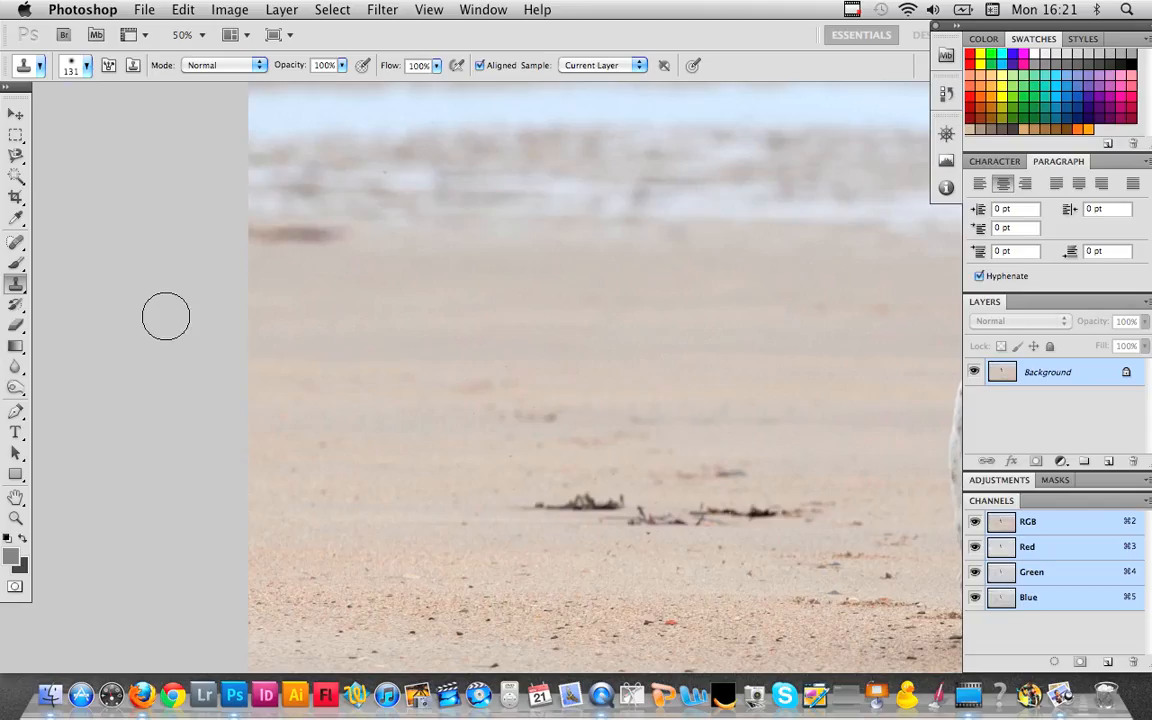
Step: With a 148 px Content-Aware Spot Healing Brush, paint out the row of dark seaweed clumps in the sand left of the dog
left_click(14, 243)
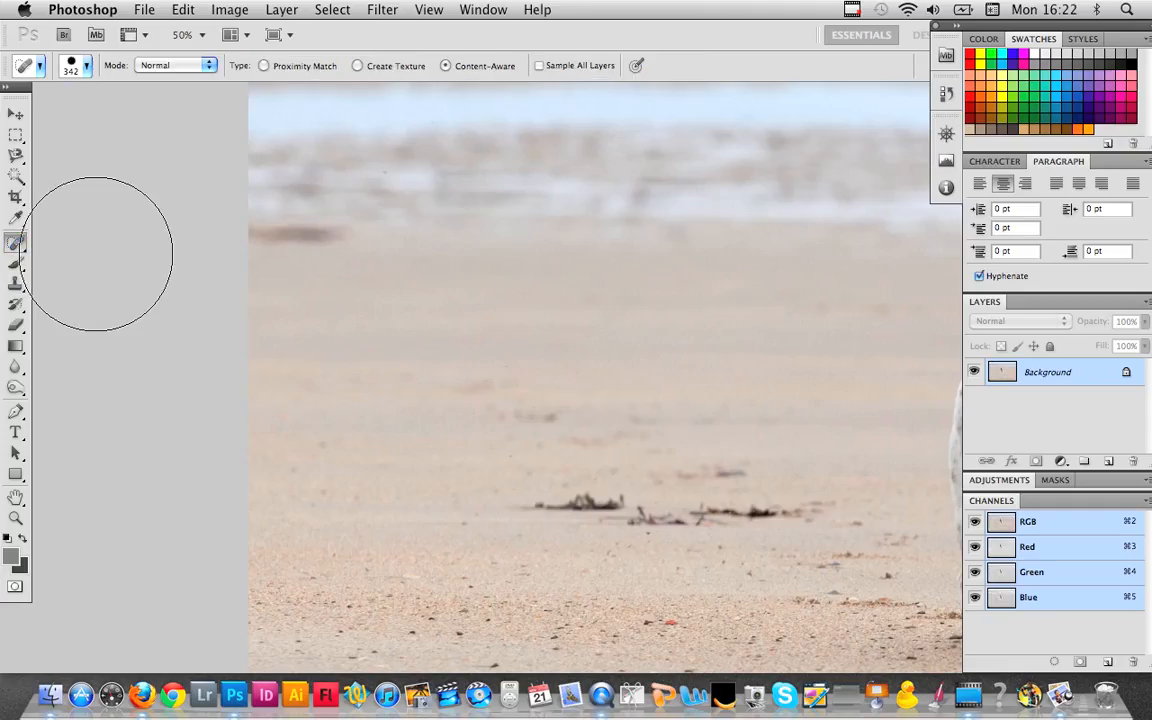
left_click(86, 66)
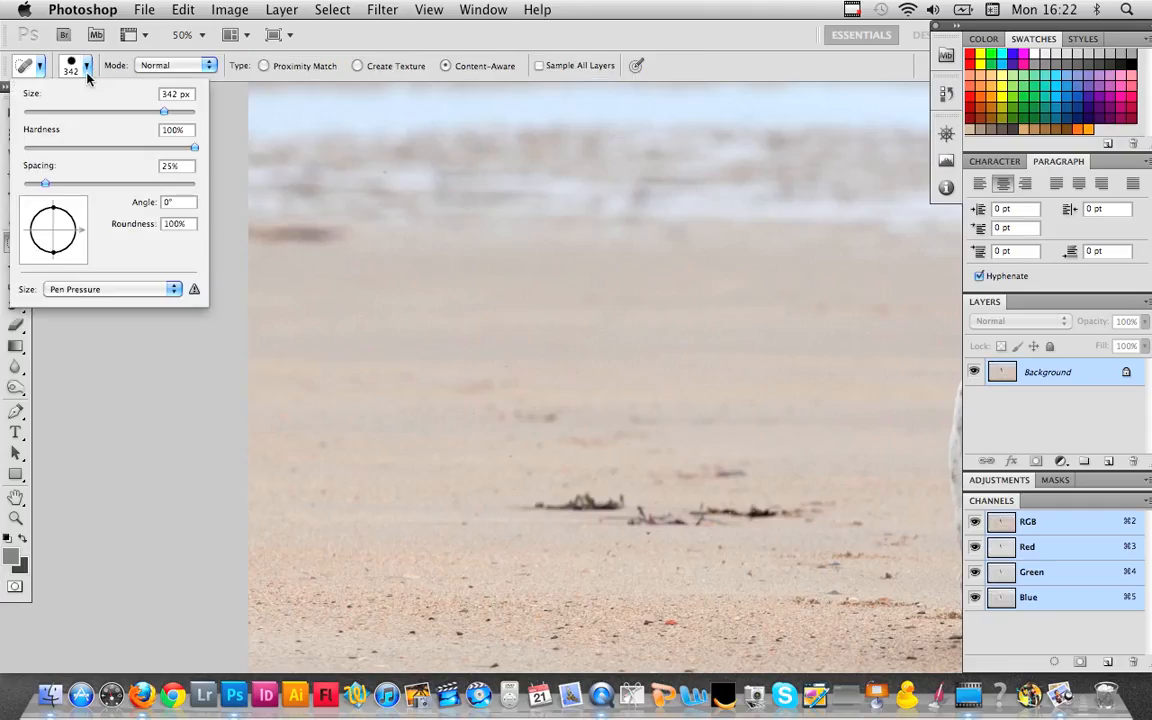
left_click(128, 112)
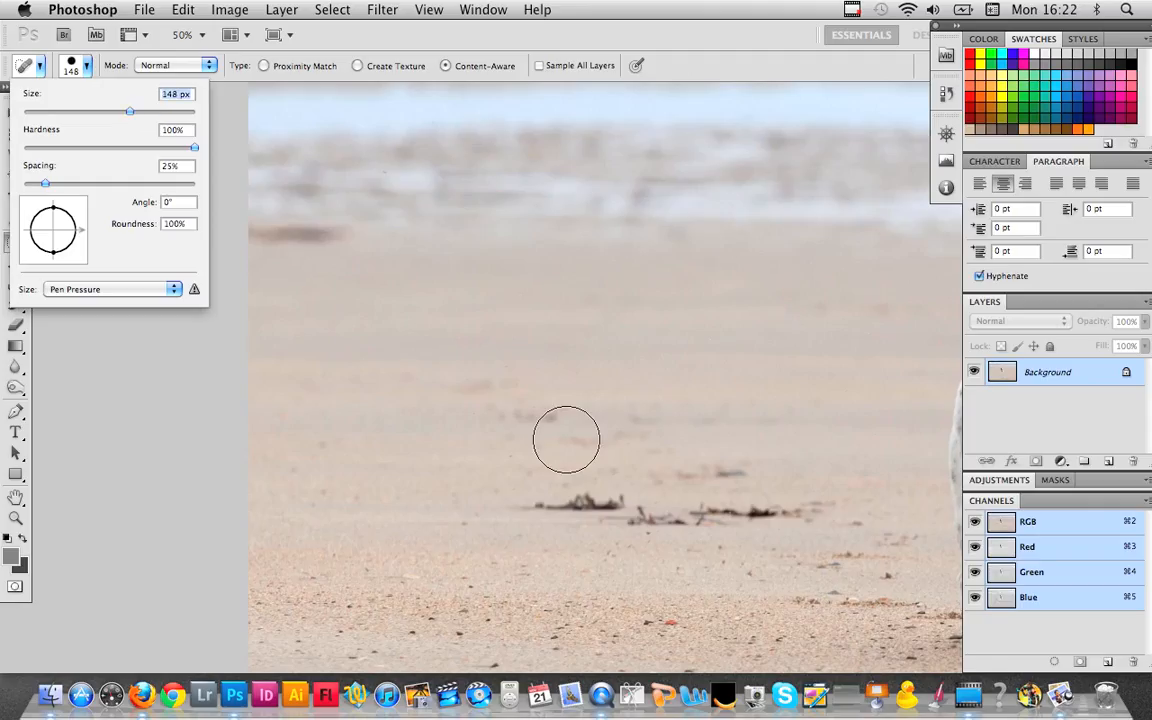
left_click(505, 488)
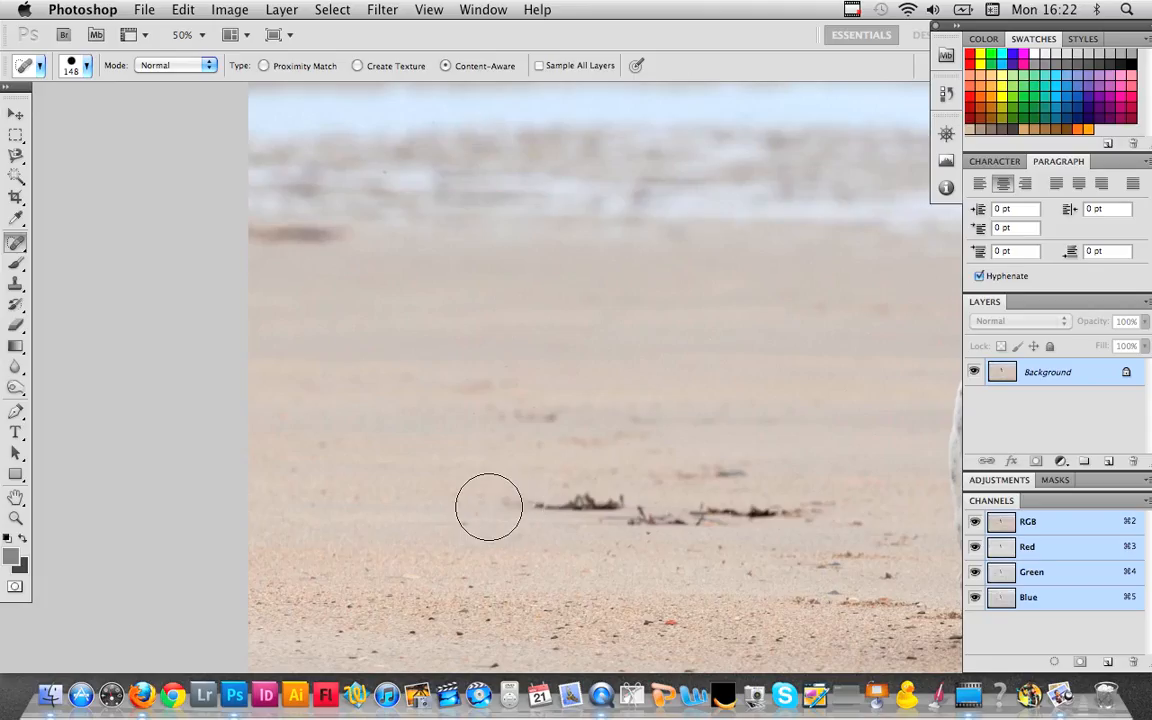
left_click(507, 503)
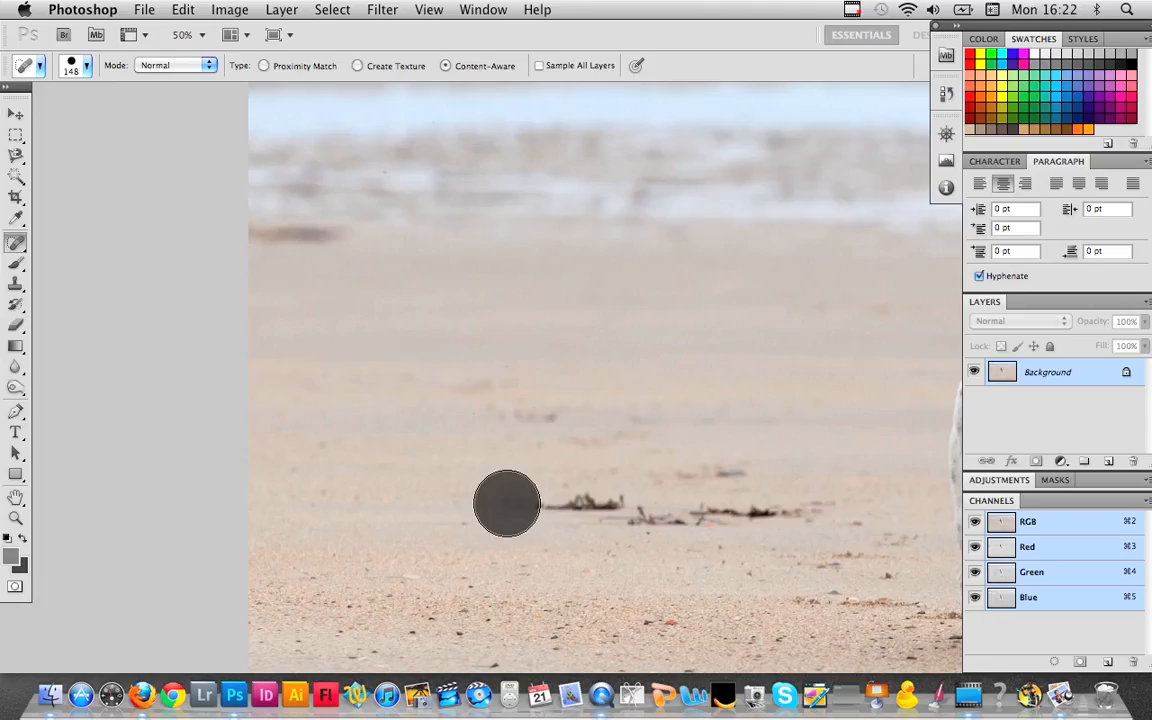
left_click_drag(507, 503, 616, 507)
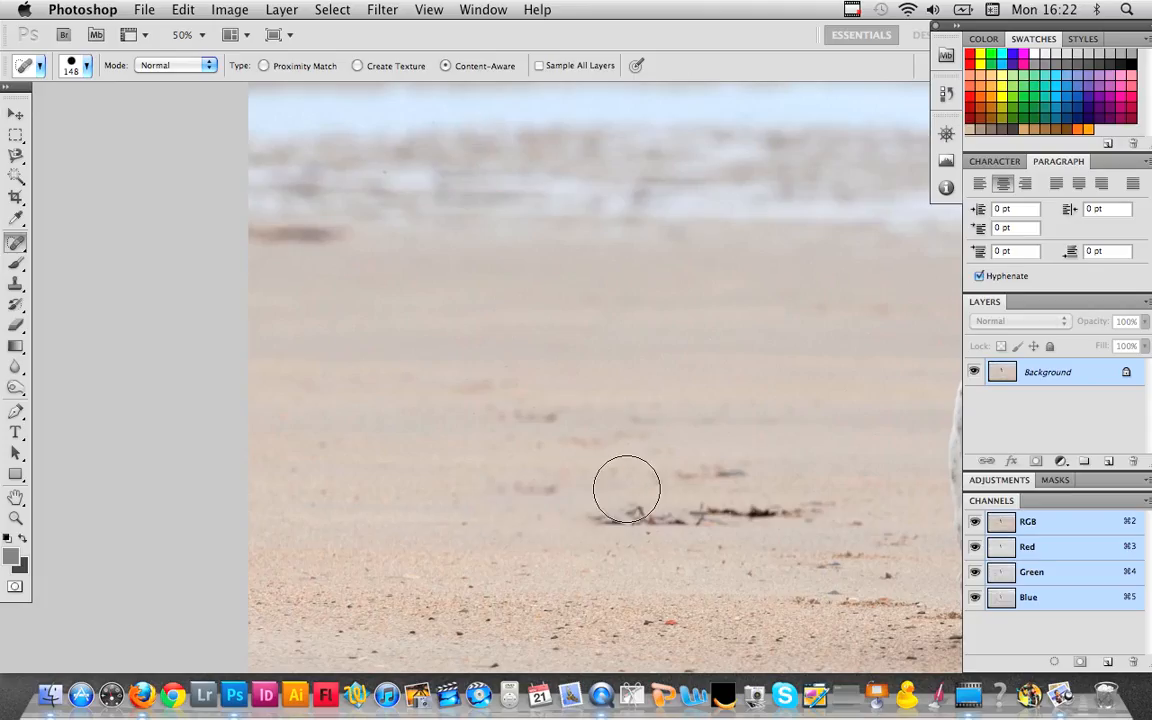
left_click(597, 508)
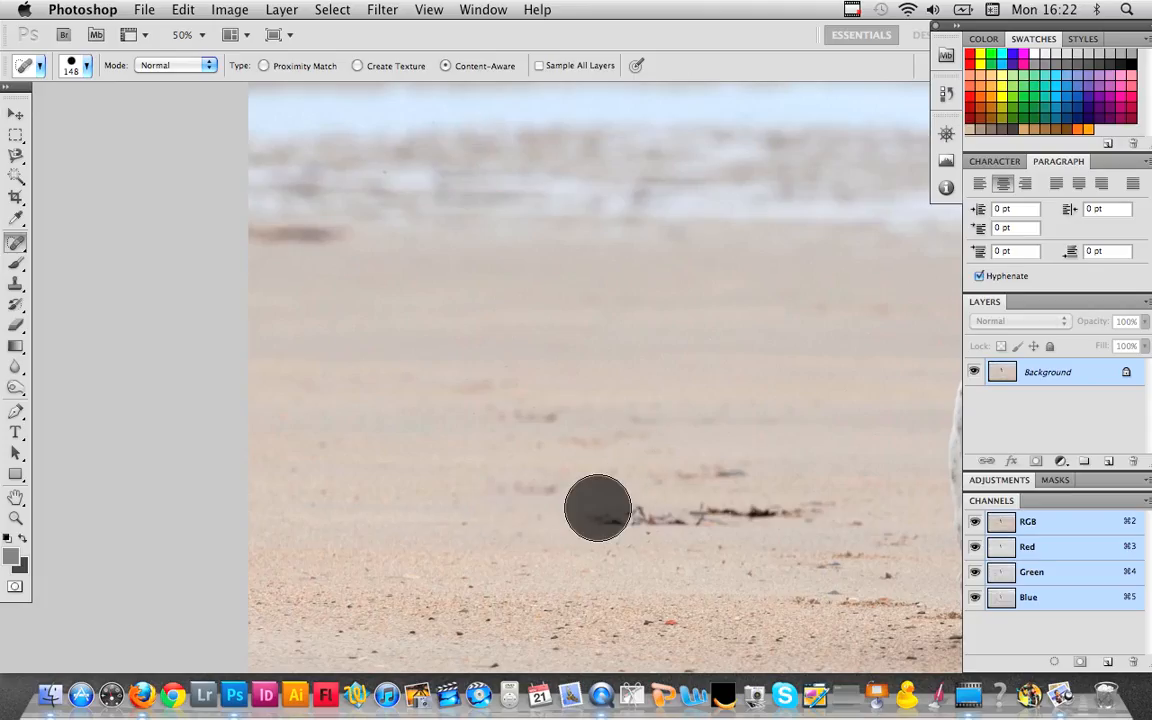
left_click_drag(597, 508, 805, 515)
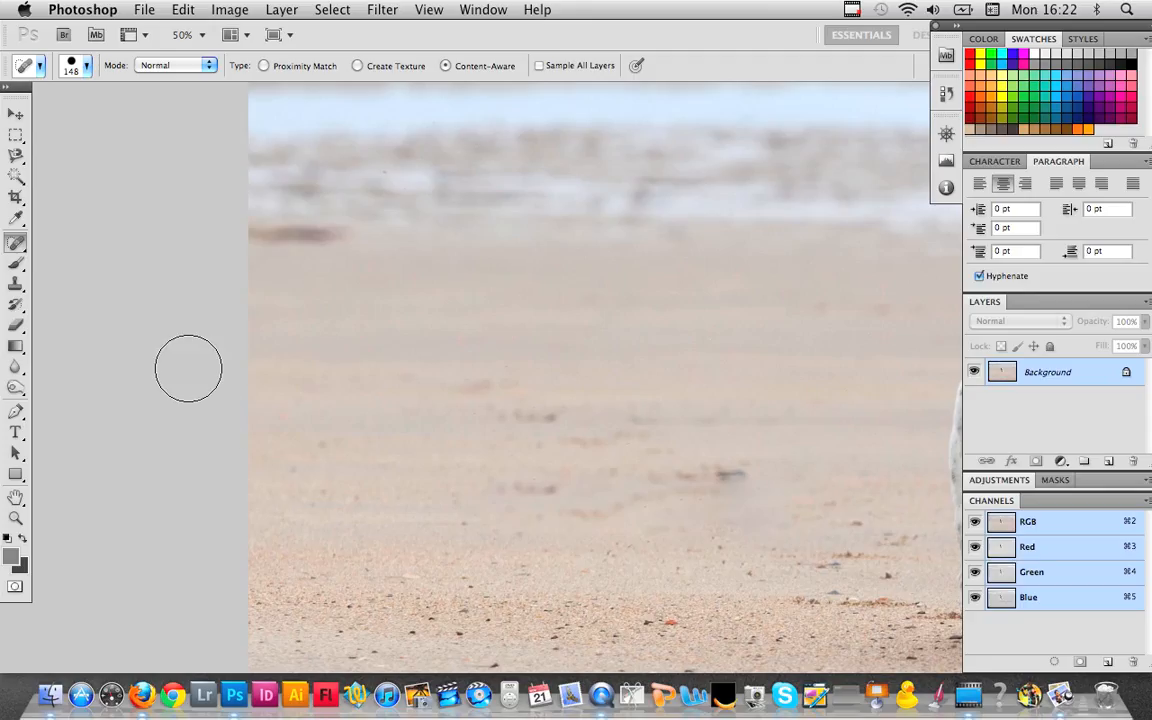
Step: Spot-heal the small upright brown mark beside the dog and the thin dark streak in the sand farther right
left_click(15, 286)
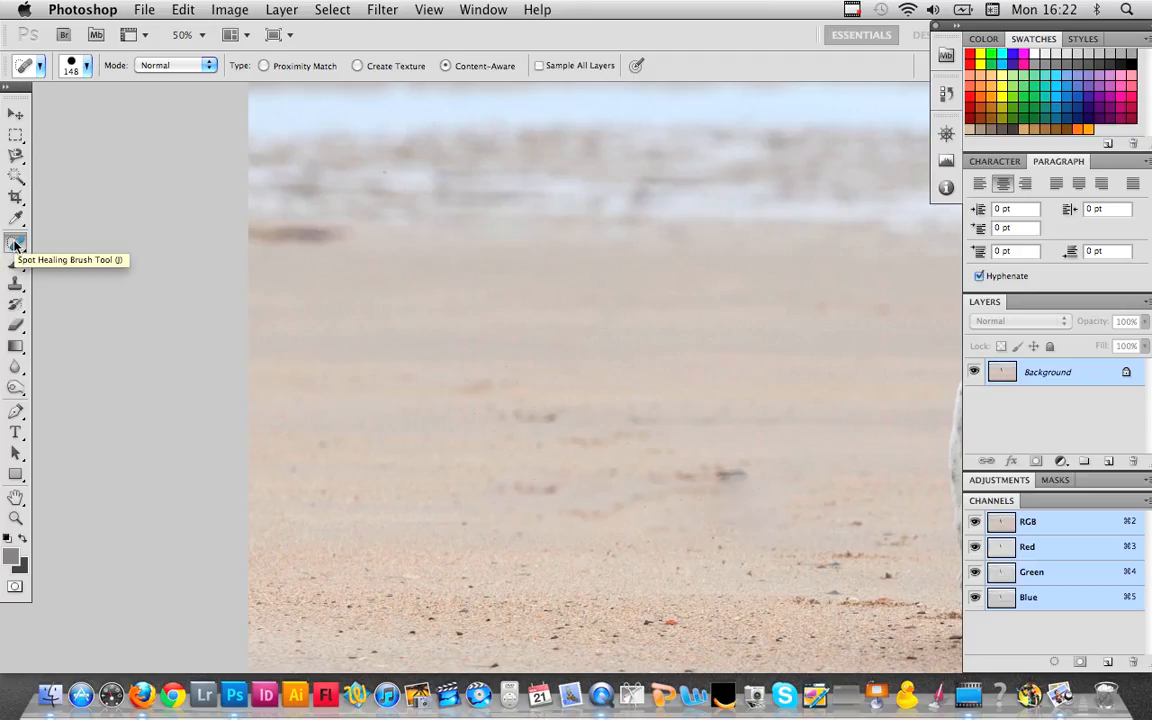
left_click(15, 244)
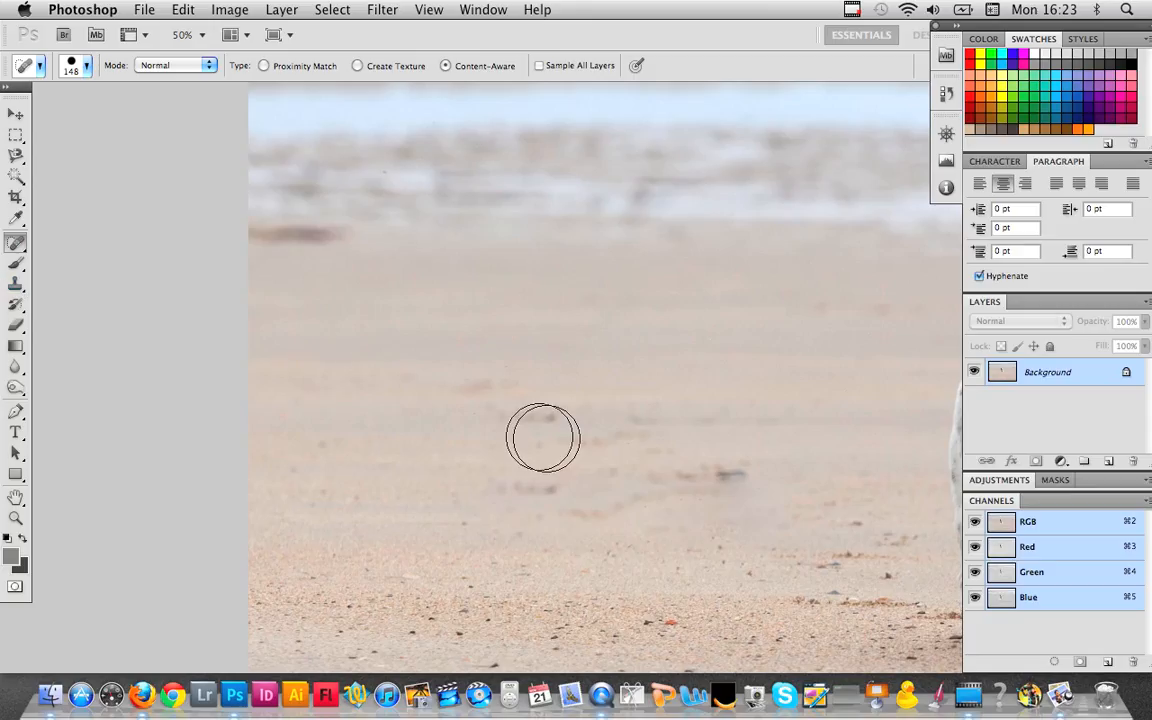
left_click_drag(655, 444, 90, 437)
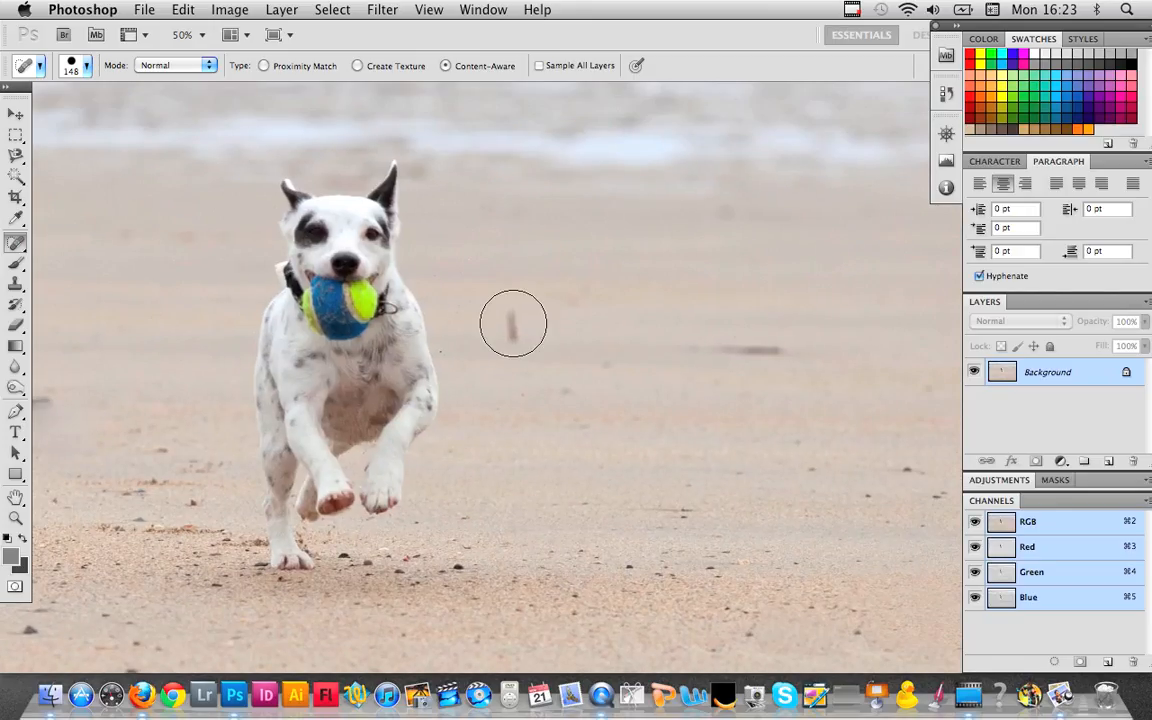
left_click(513, 323)
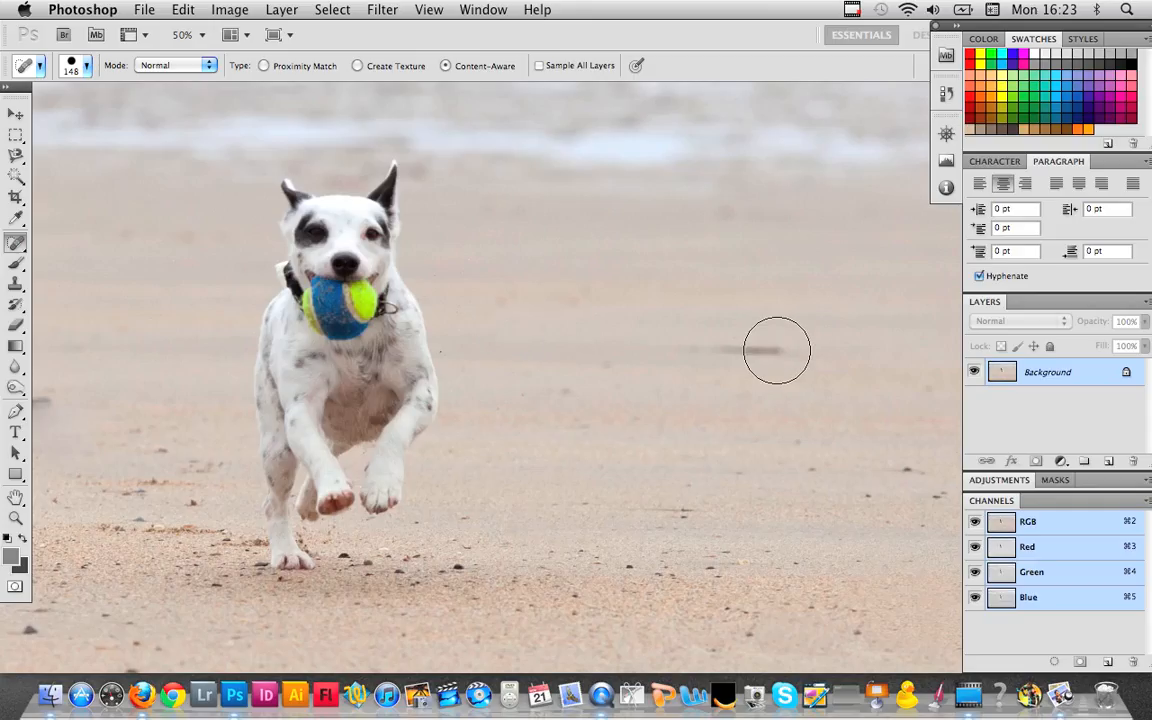
left_click_drag(777, 350, 710, 346)
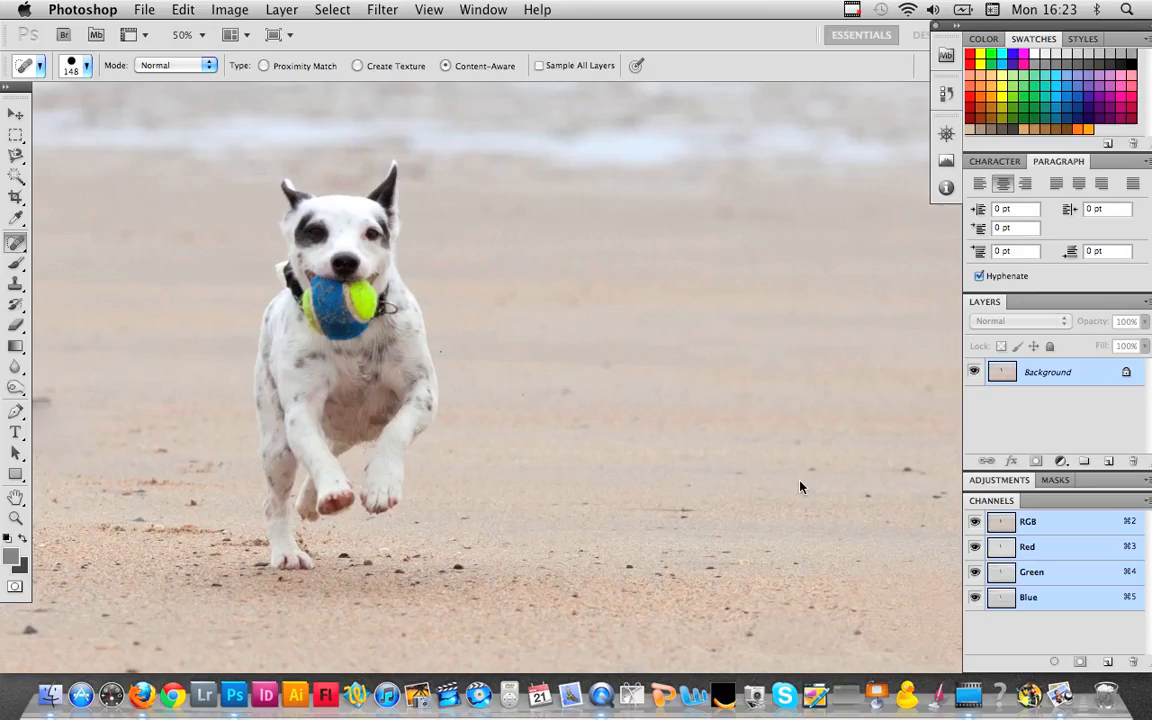
Step: Spot-heal the faint dark smudge and the long dark twig in the sand near the photo's right edge
left_click_drag(800, 487, 387, 367)
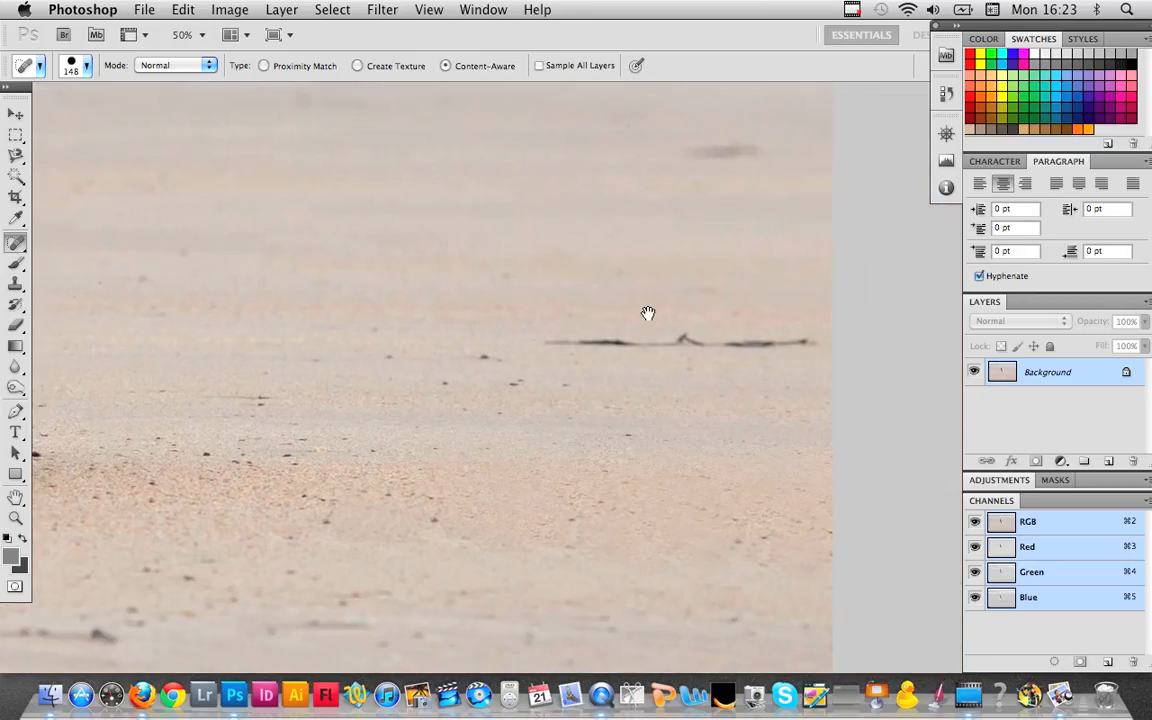
left_click_drag(648, 313, 593, 401)
left_click_drag(676, 249, 641, 252)
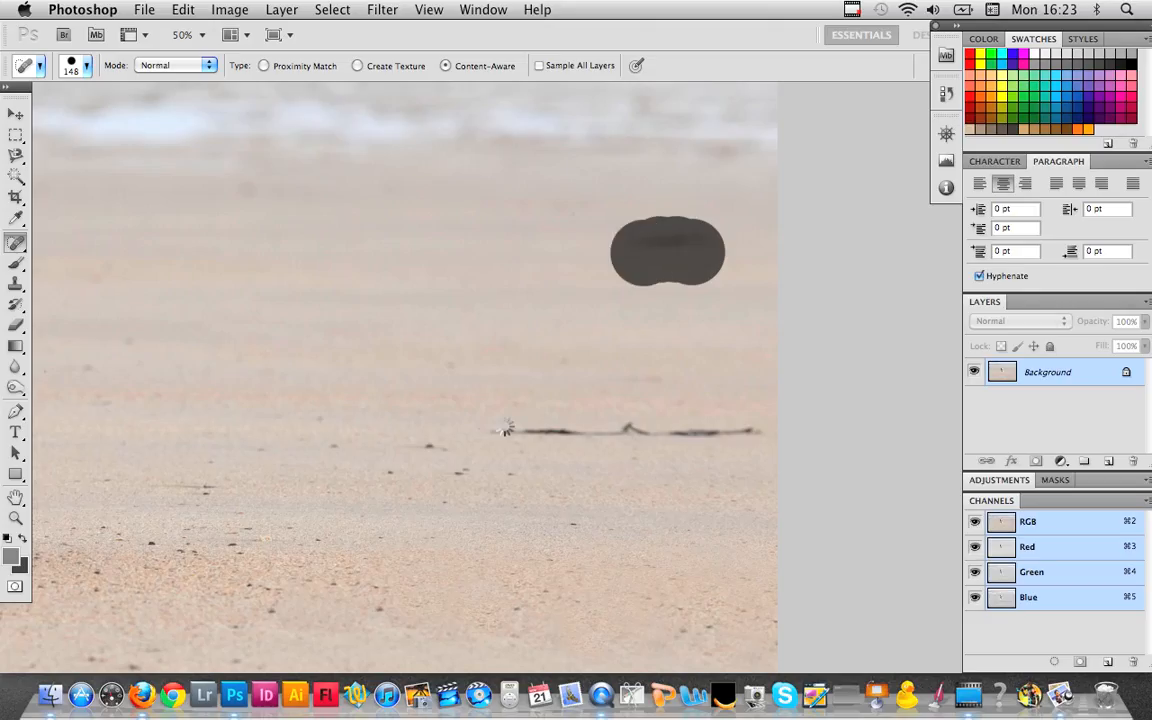
left_click_drag(504, 426, 751, 432)
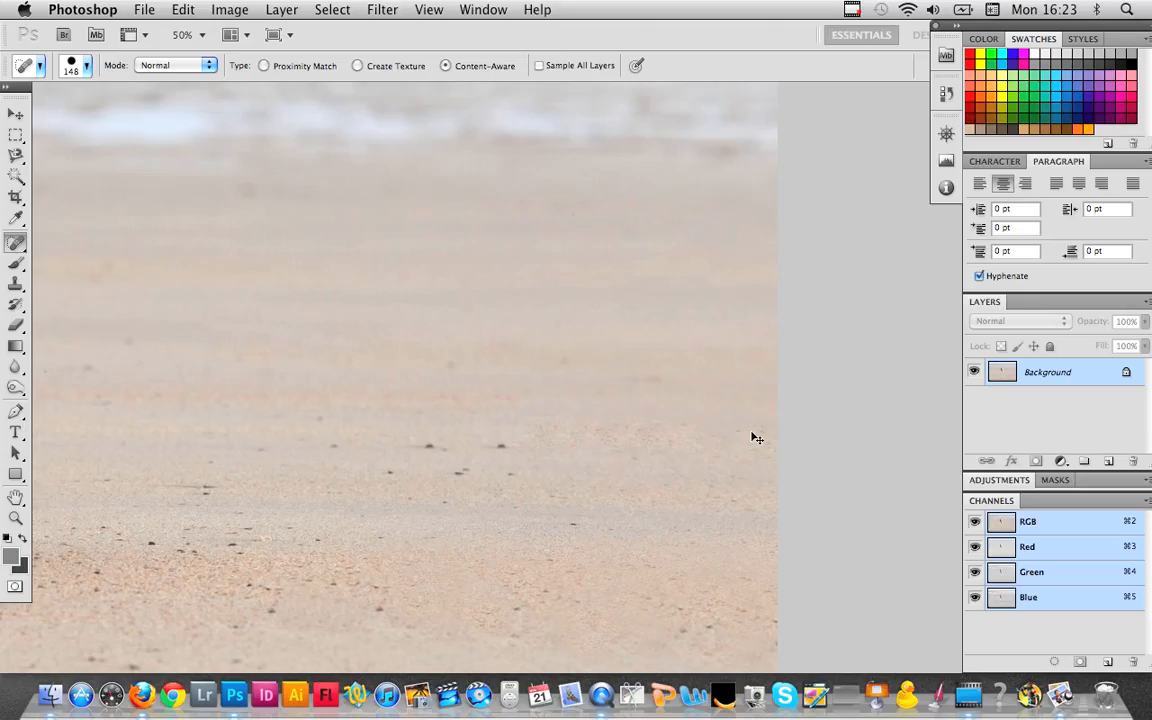
Step: Spot-heal the dark patch in the photo's lower-left corner and the dark stone in the foreground sand below the dog
key("super+0")
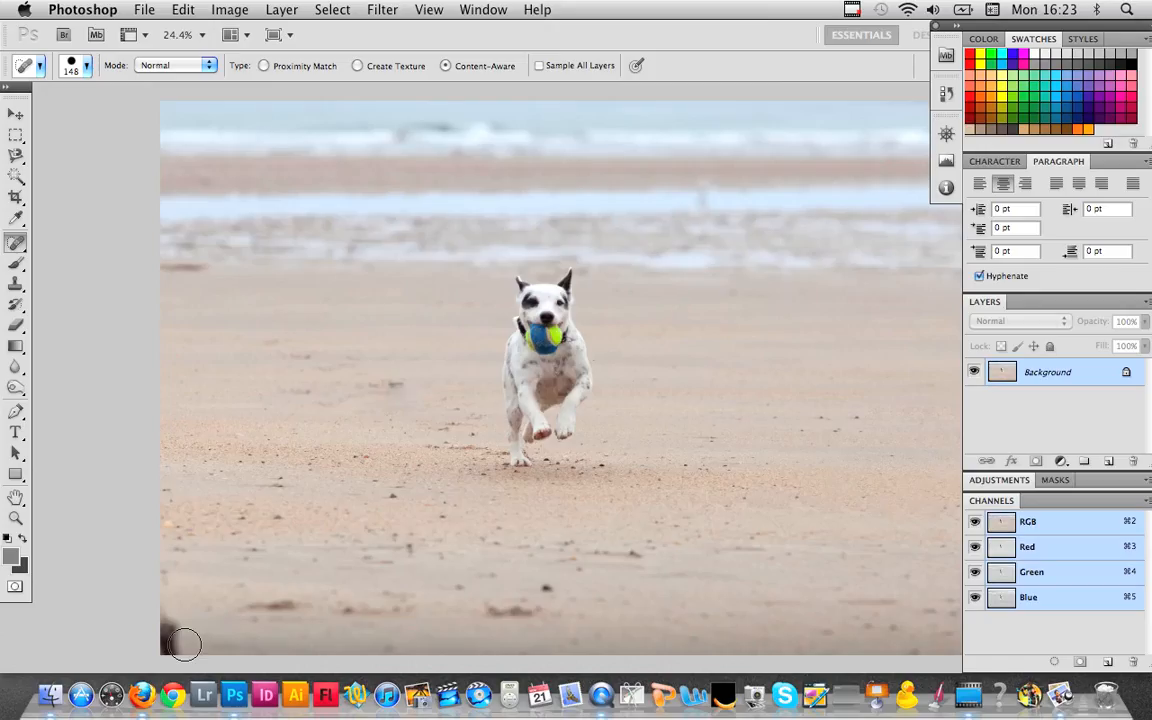
left_click_drag(185, 643, 168, 625)
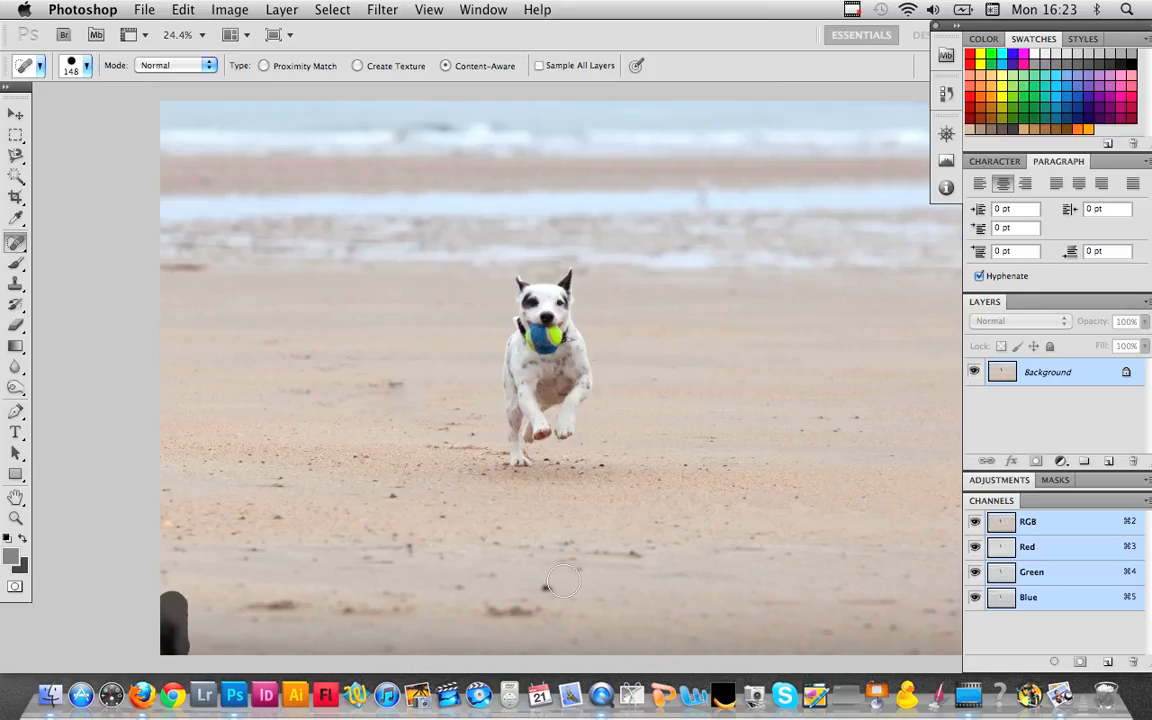
left_click_drag(547, 589, 548, 589)
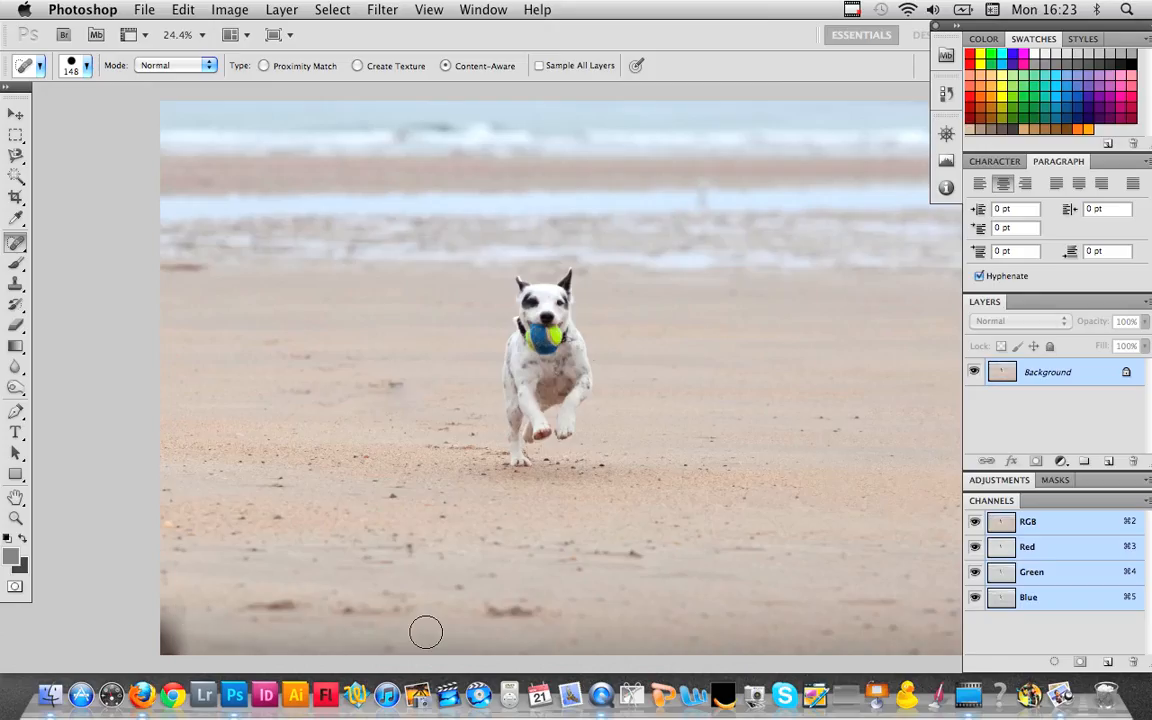
key("super+minus")
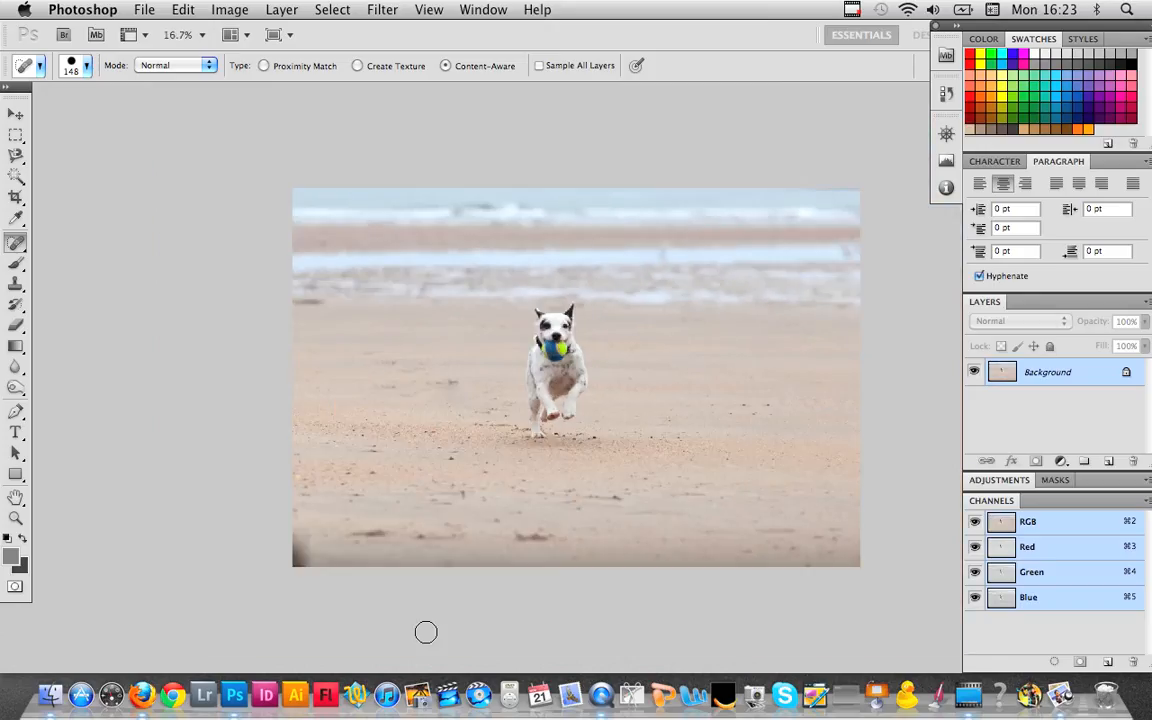